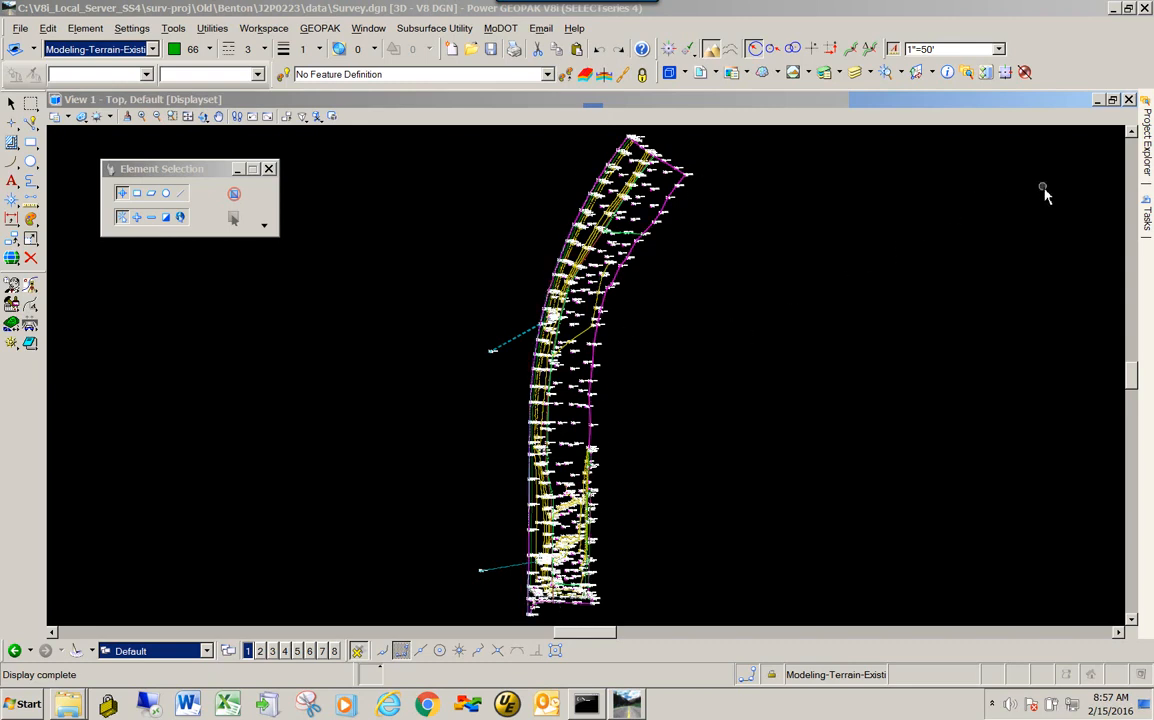
# - Turn off all annotations for ALL Point Features in Field Book 1 of the survey data
pyautogui.click(1148, 148)
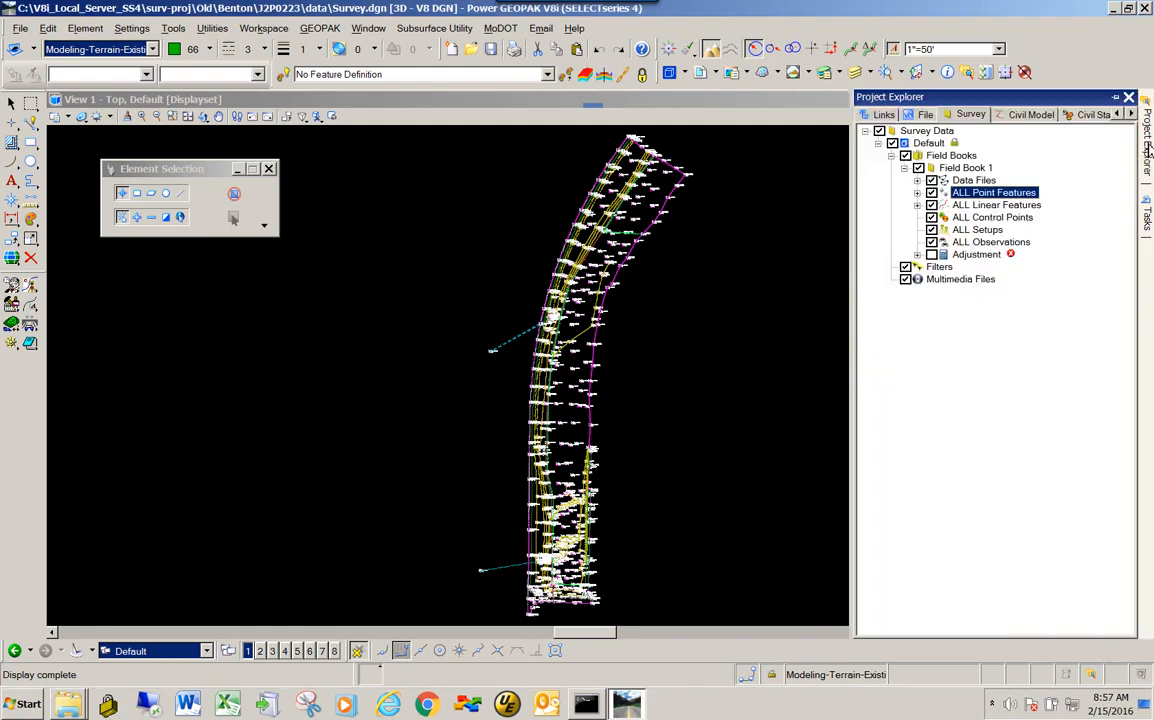
pyautogui.rightClick(1000, 200)
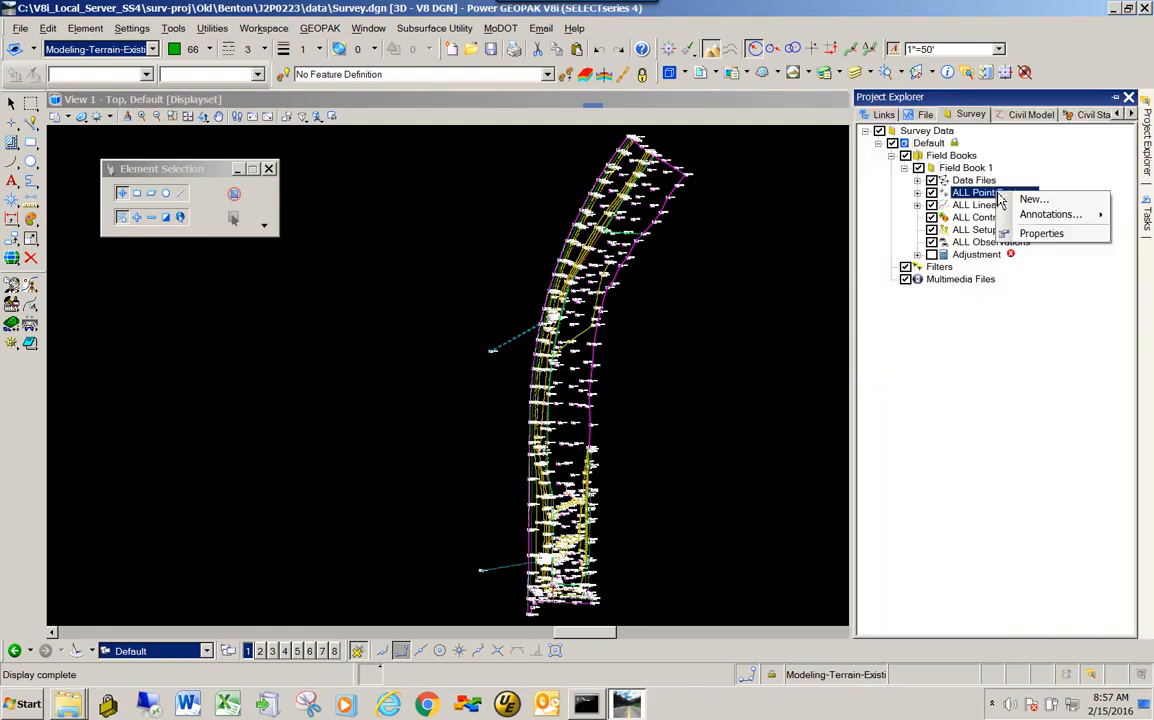
pyautogui.moveTo(1064, 222)
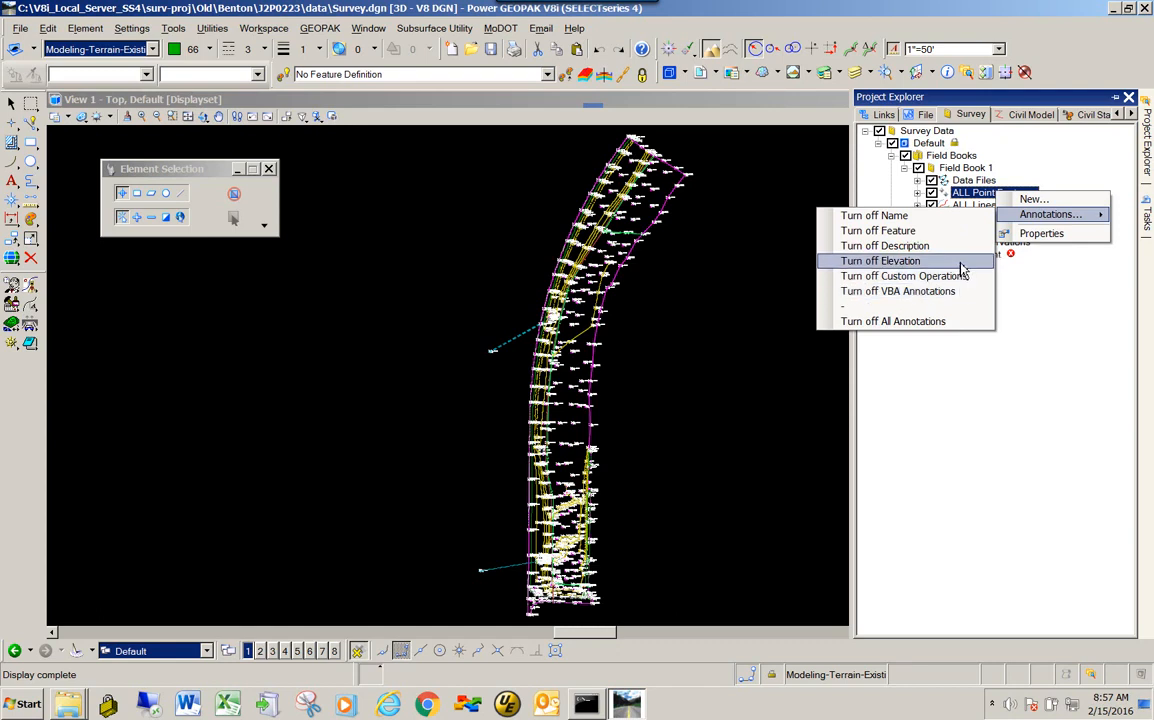
pyautogui.click(945, 322)
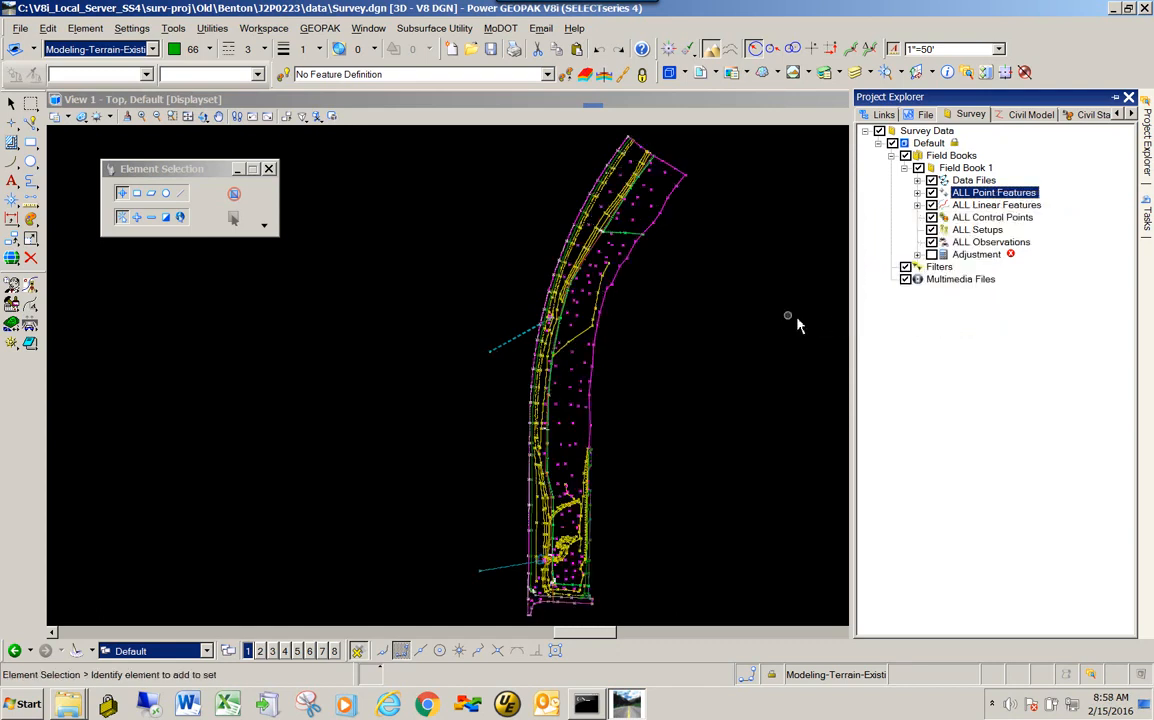
# - Select the AllFieldbooks terrain model by its boundary and copy it to the clipboard with its southwest corner as the base point
pyautogui.scroll(3, 615, 325)
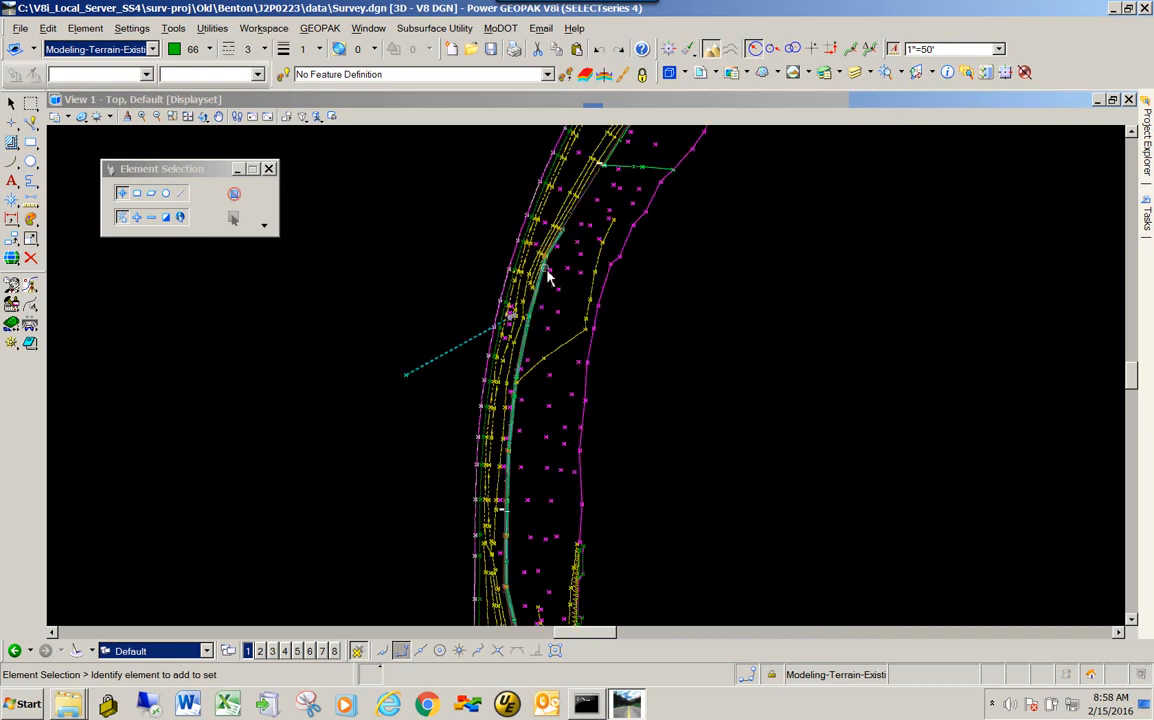
pyautogui.scroll(-1, 663, 285)
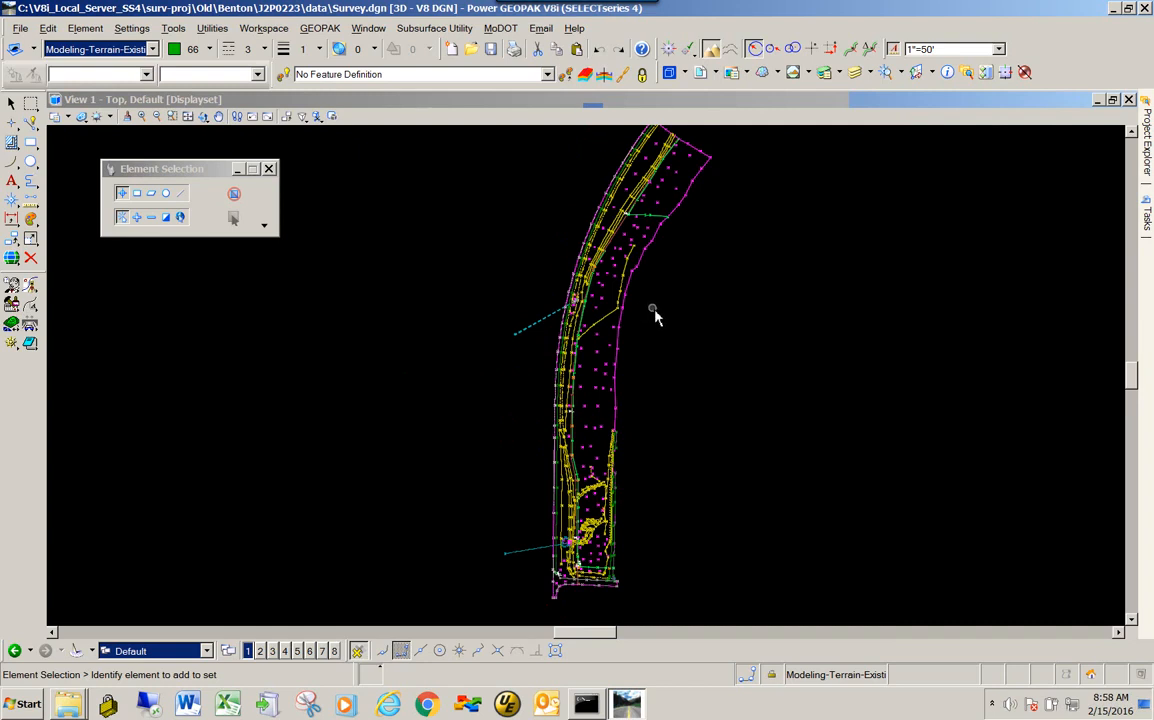
pyautogui.click(620, 399)
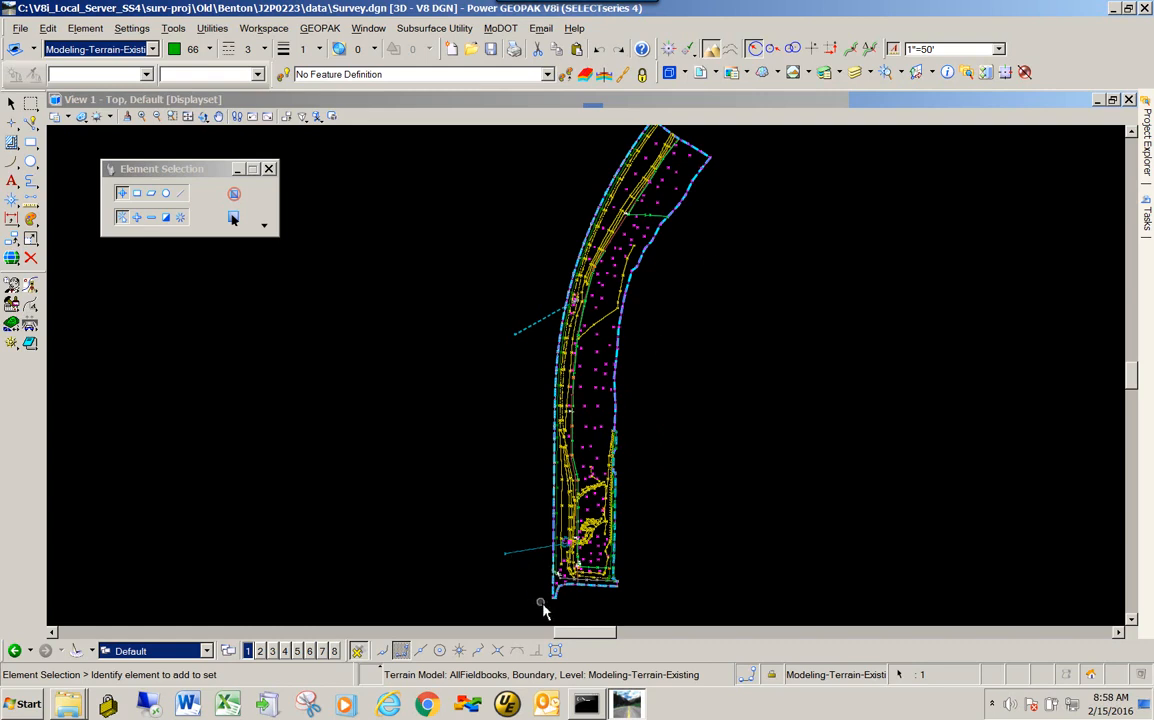
pyautogui.scroll(4, 560, 606)
pyautogui.scroll(5, 575, 603)
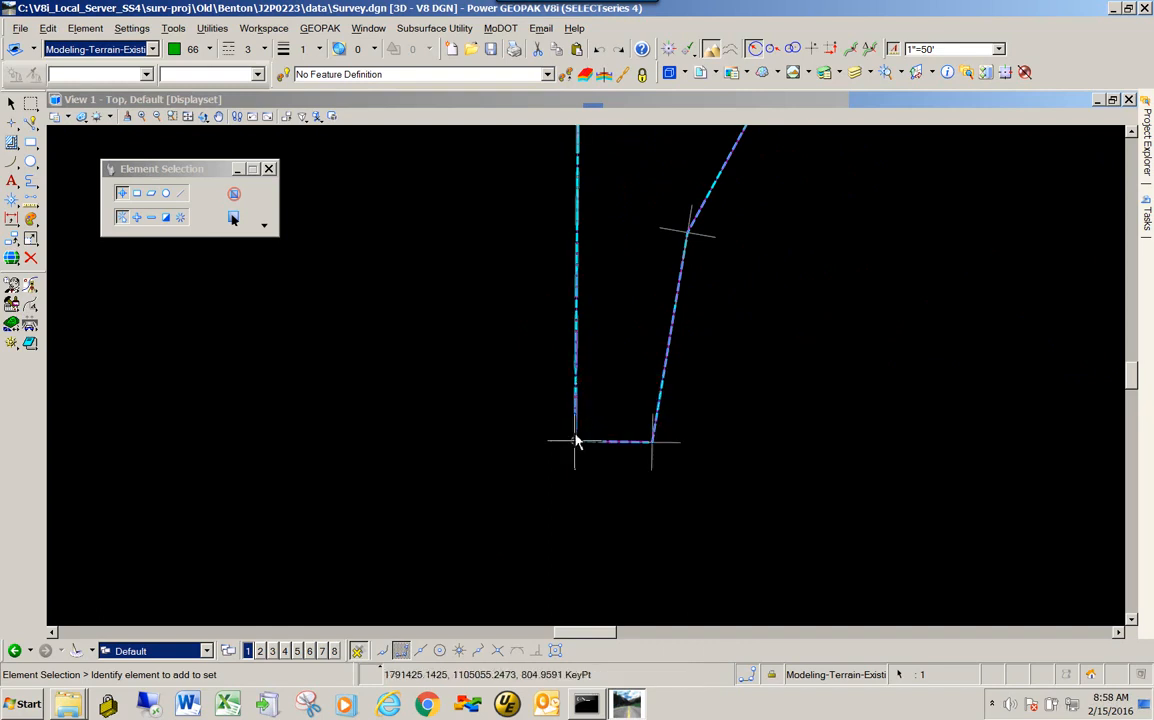
pyautogui.moveTo(577, 446)
pyautogui.moveTo(582, 334)
pyautogui.click(47, 28)
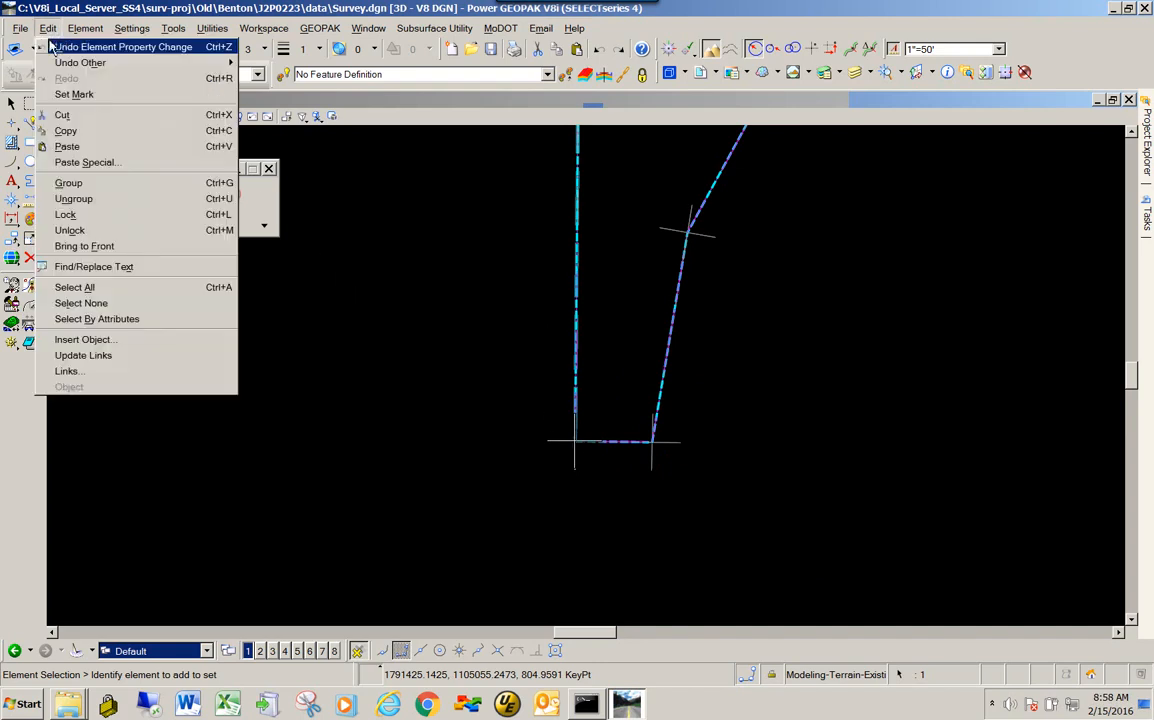
pyautogui.click(65, 131)
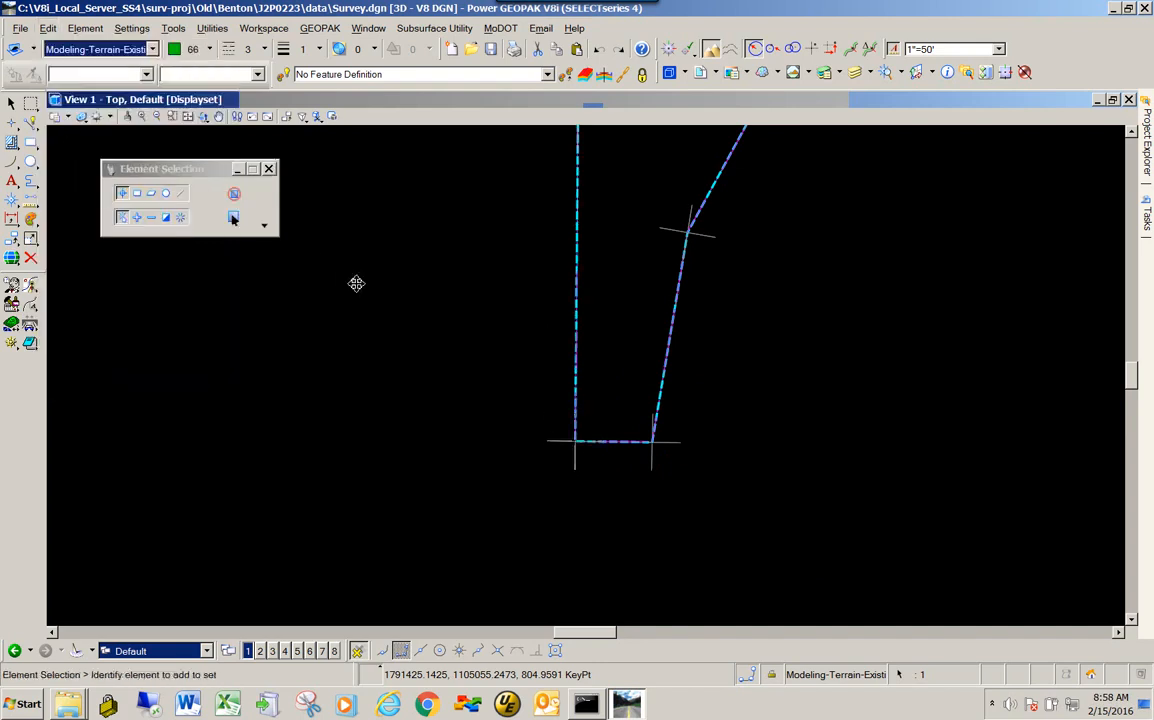
pyautogui.scroll(-5, 345, 310)
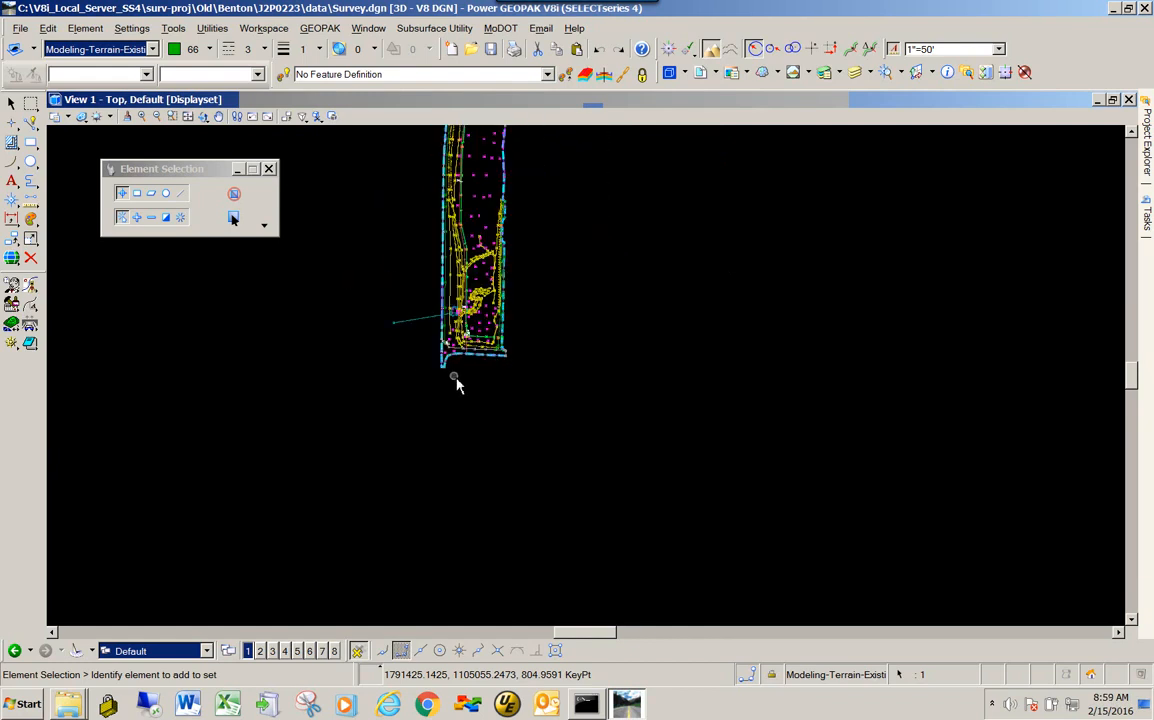
pyautogui.scroll(-3, 455, 383)
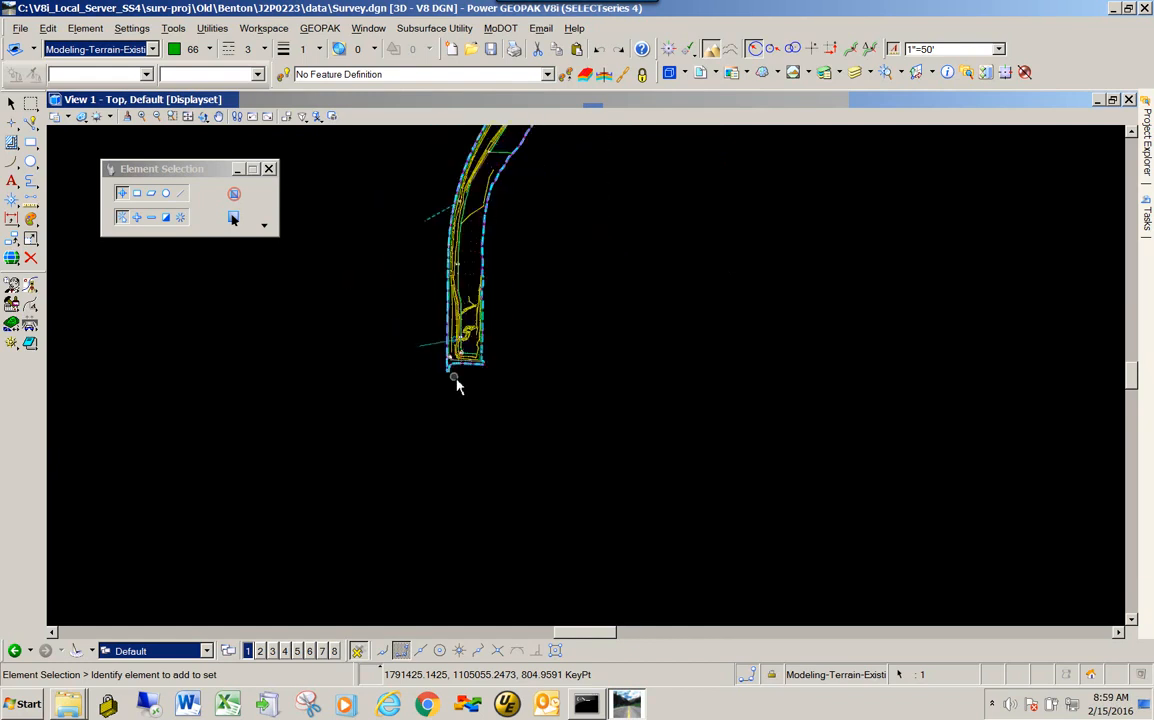
pyautogui.click(47, 30)
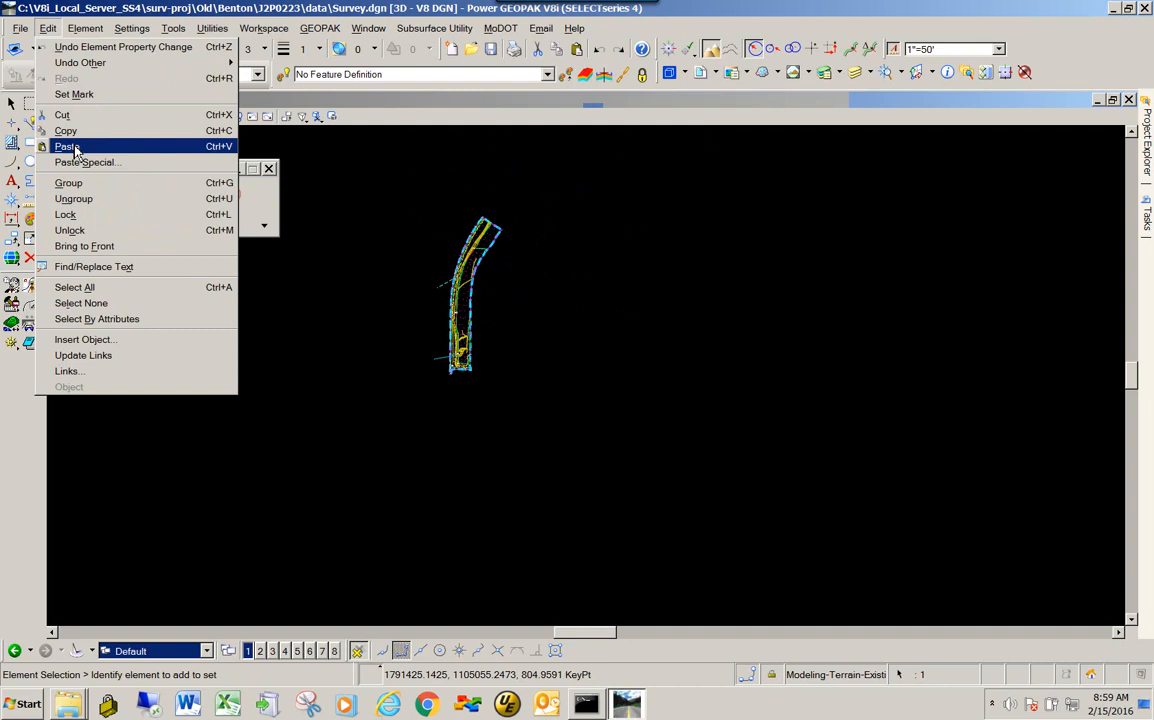
pyautogui.click(74, 149)
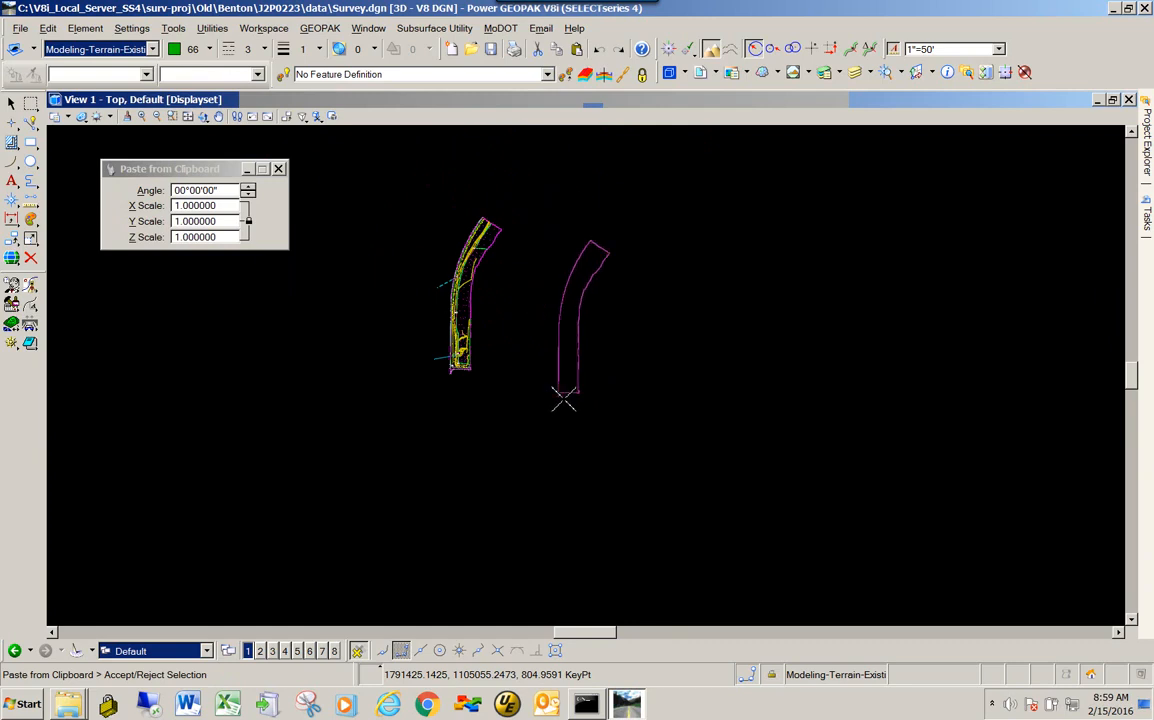
pyautogui.scroll(3, 580, 367)
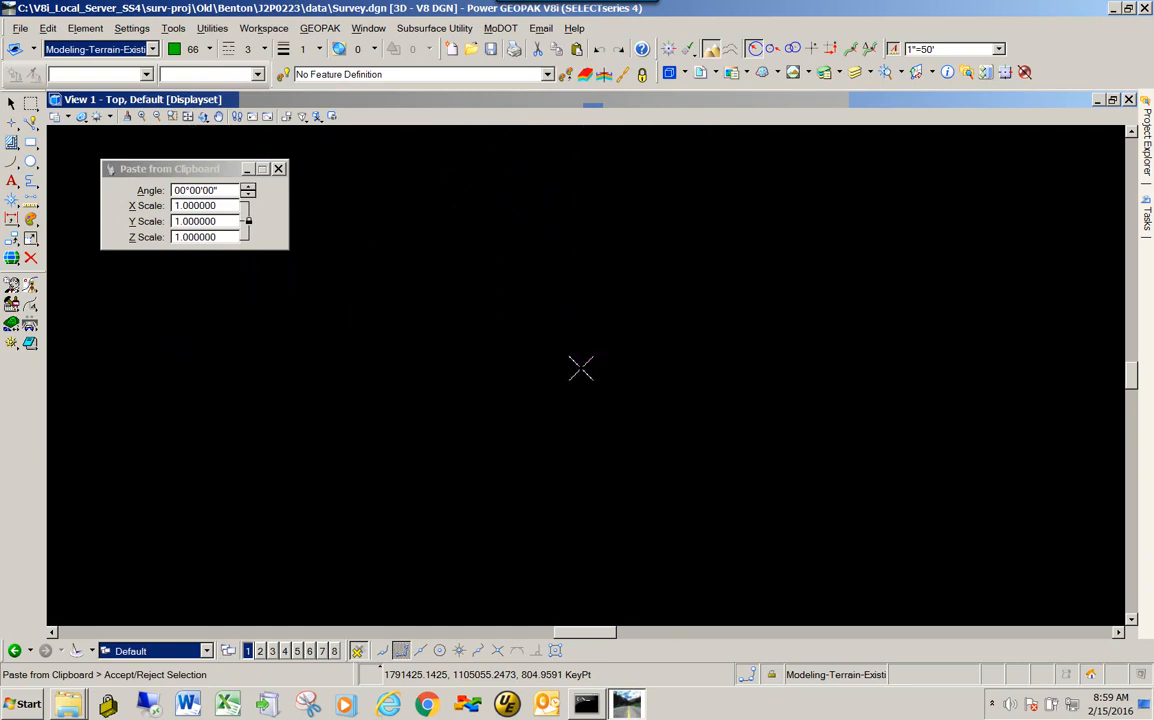
pyautogui.scroll(2, 577, 368)
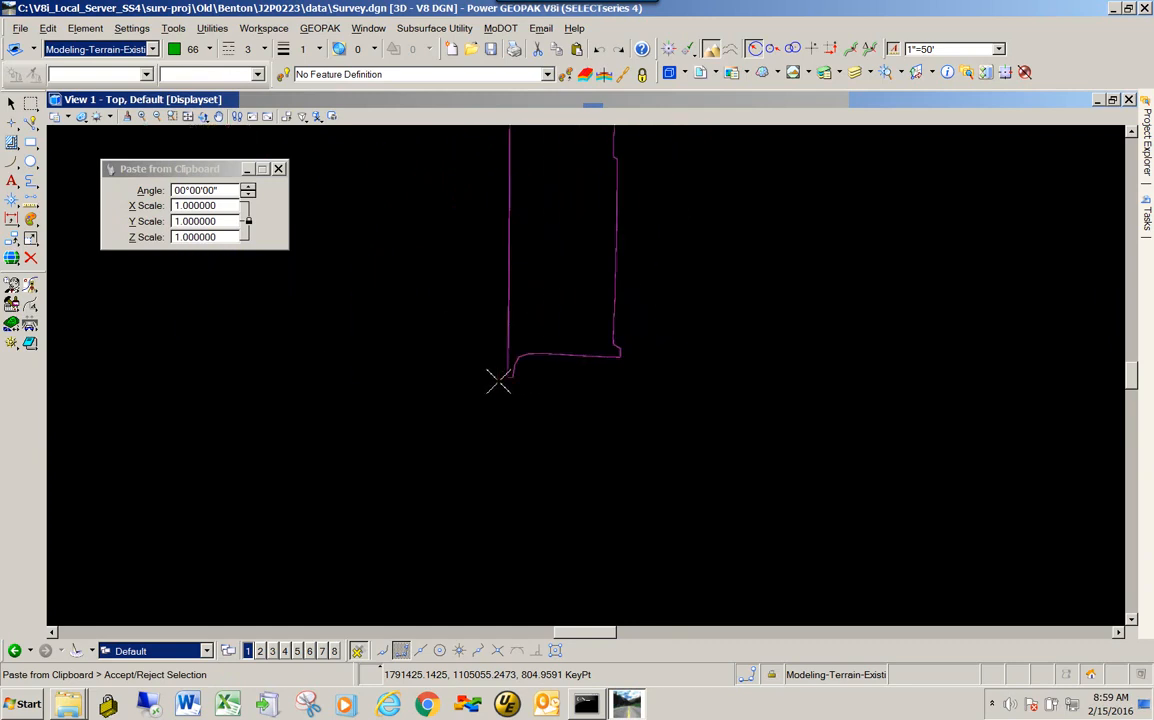
pyautogui.rightClick(408, 395)
pyautogui.scroll(-6, 562, 392)
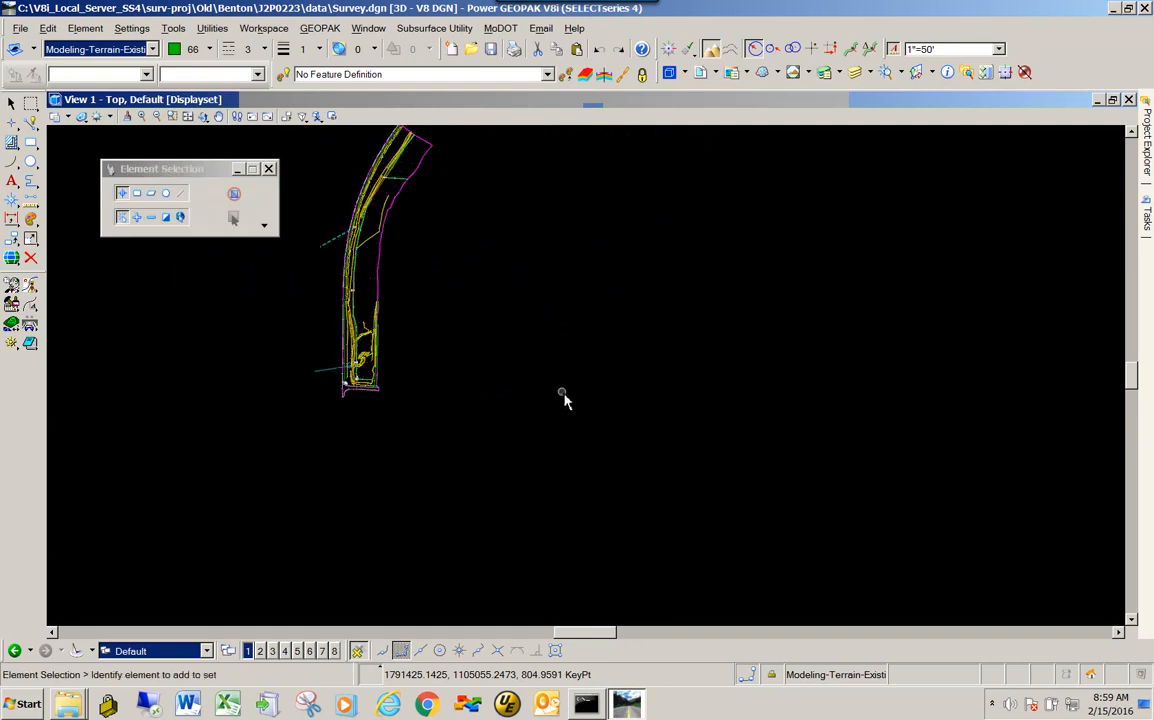
pyautogui.scroll(2, 404, 279)
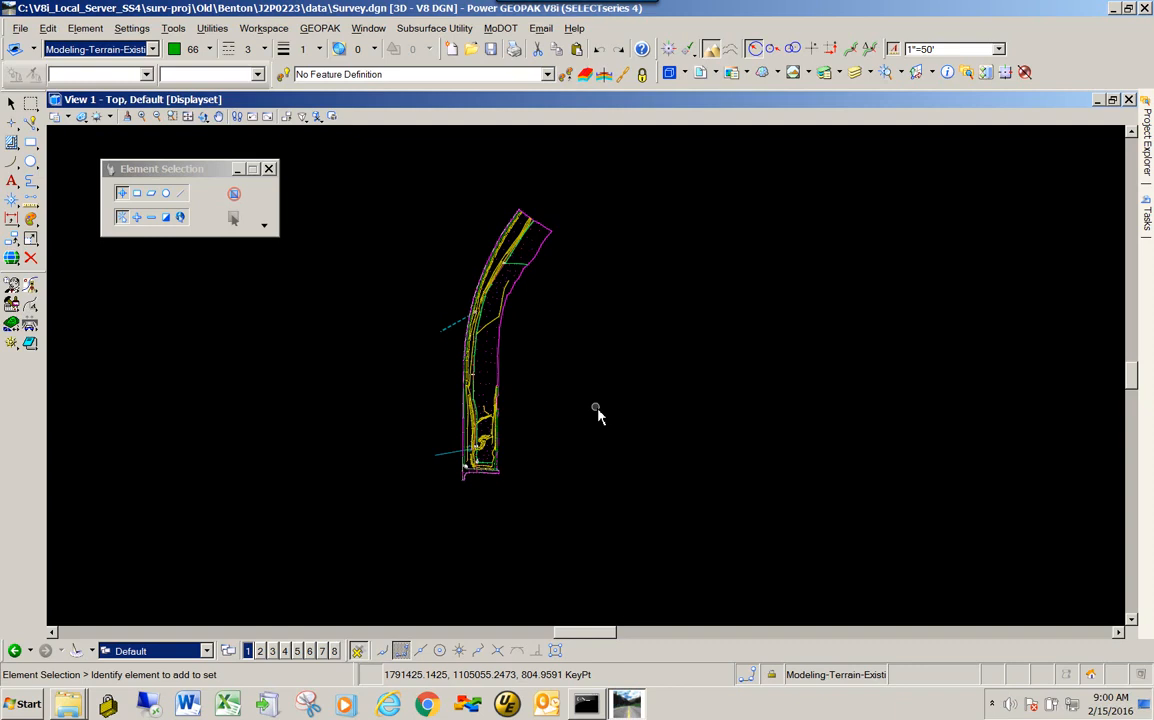
# - Open the recent file Terrain Model.dgn from the J2P0223 data folder and fit its view
pyautogui.click(20, 28)
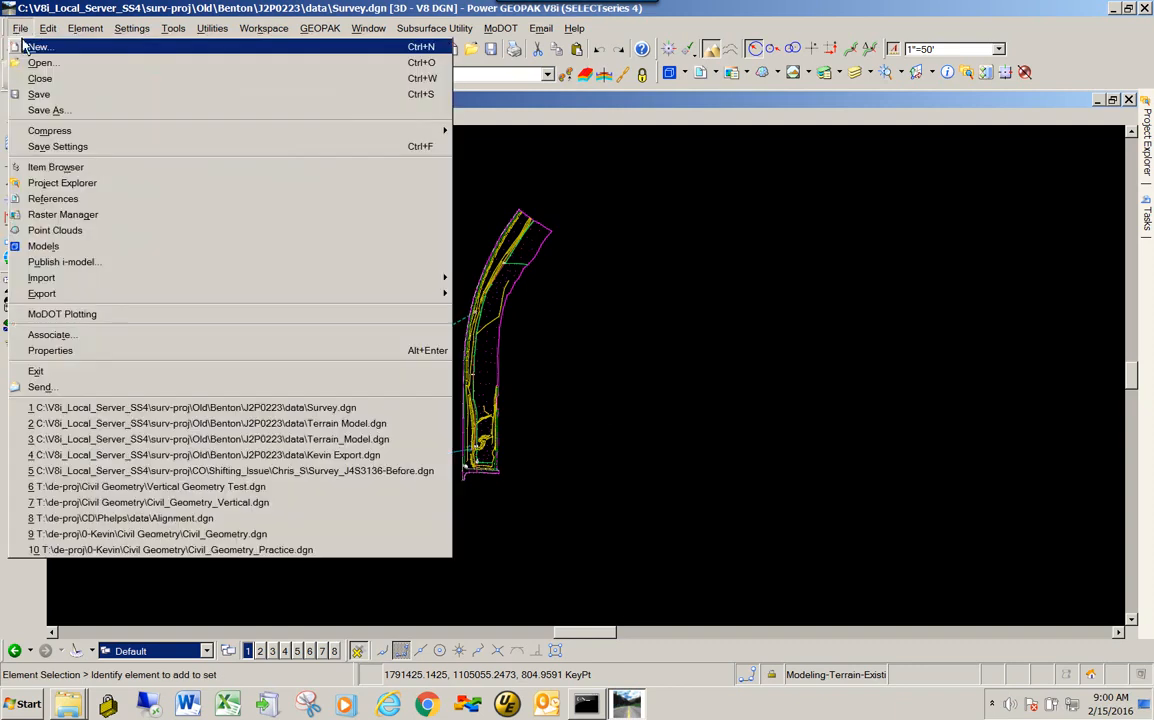
pyautogui.click(300, 423)
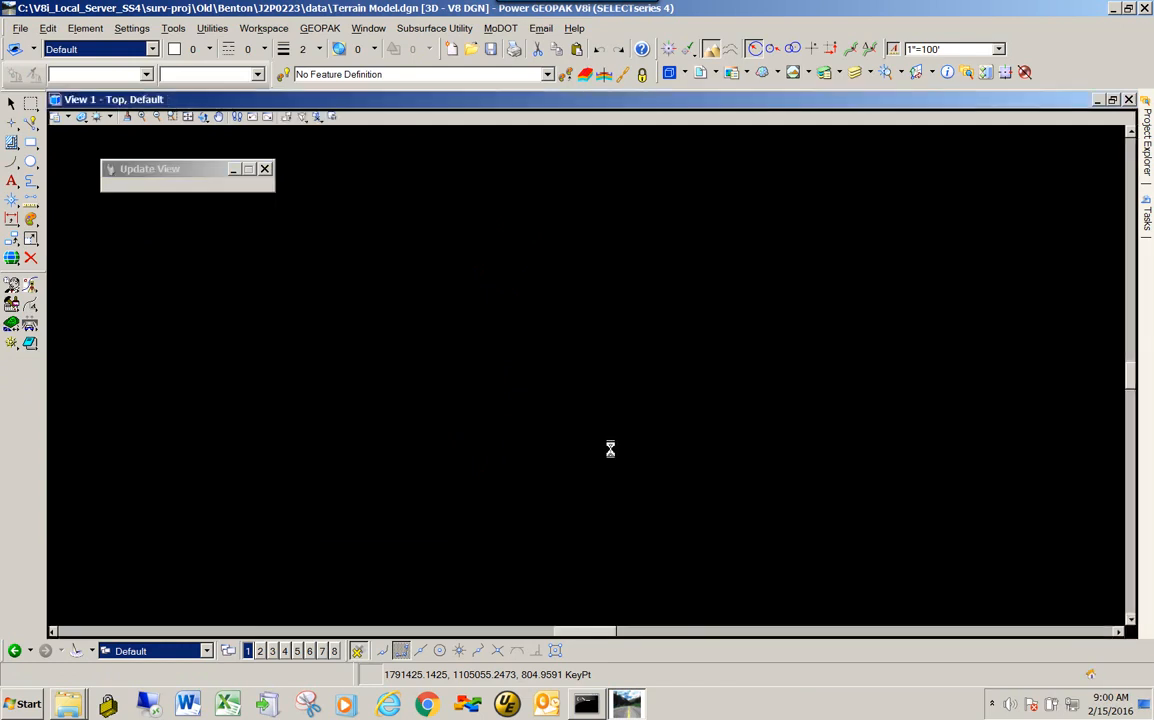
pyautogui.click(187, 116)
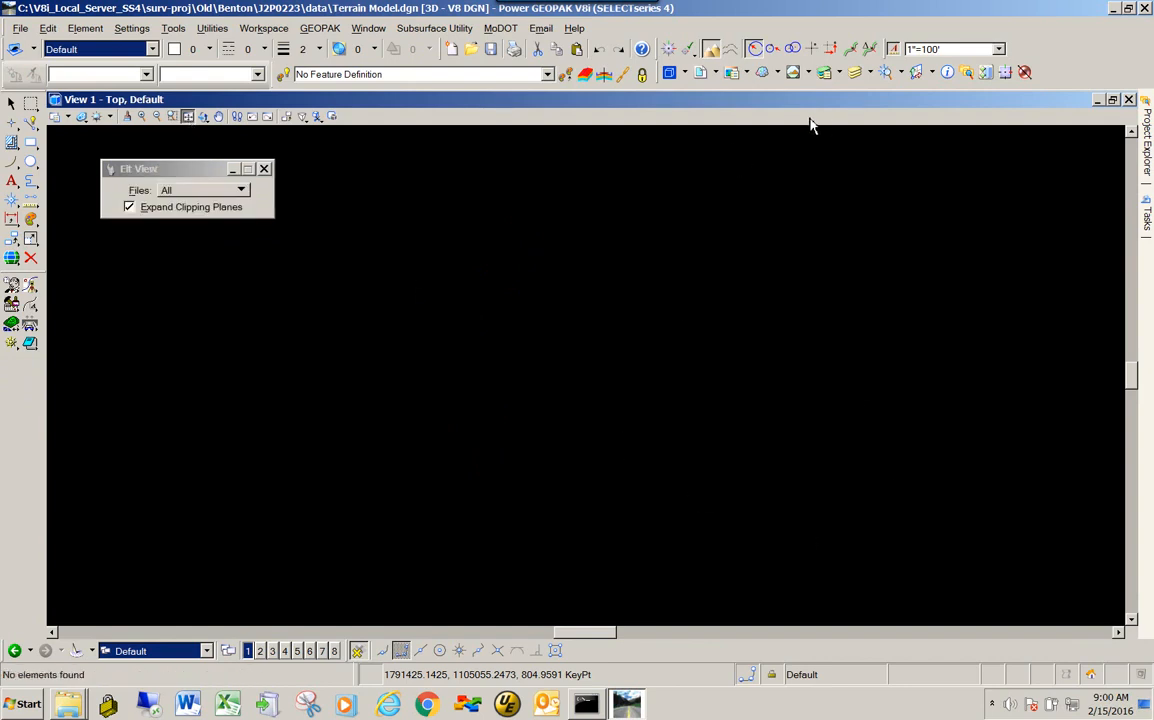
# - Attach Survey.dgn as a reference with the Coincident - World orientation and fit the view to all files
pyautogui.click(701, 76)
pyautogui.moveTo(387, 490); pyautogui.dragTo(481, 285)
pyautogui.click(358, 267)
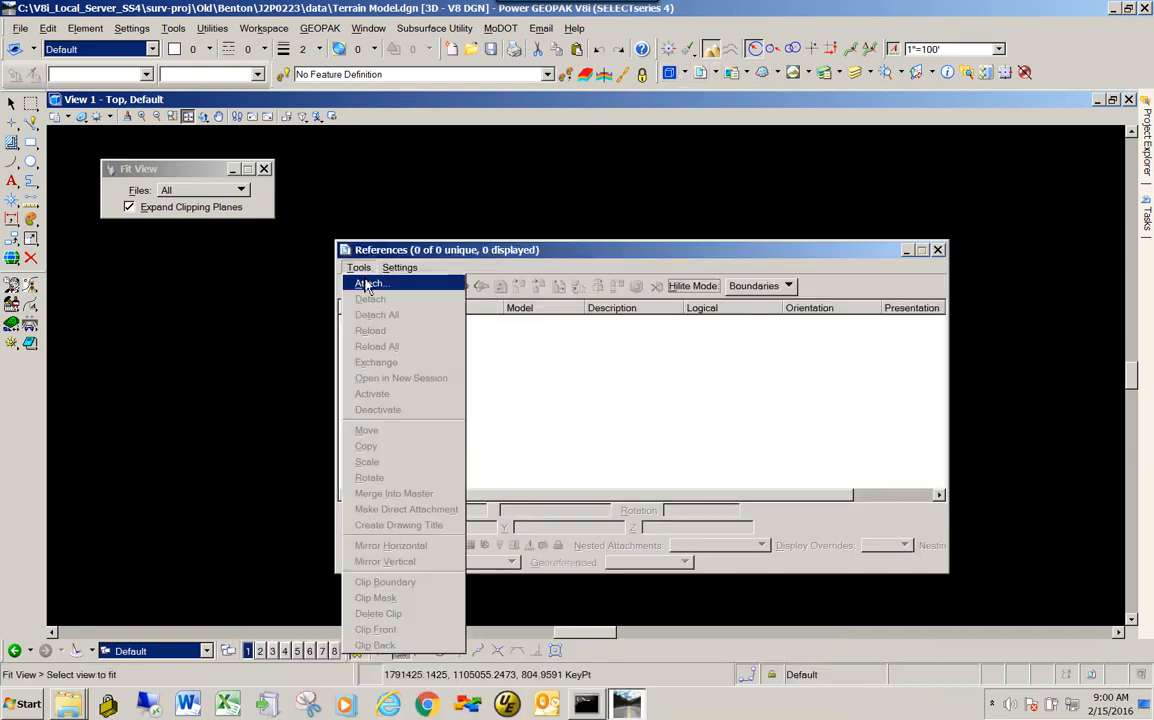
pyautogui.click(367, 285)
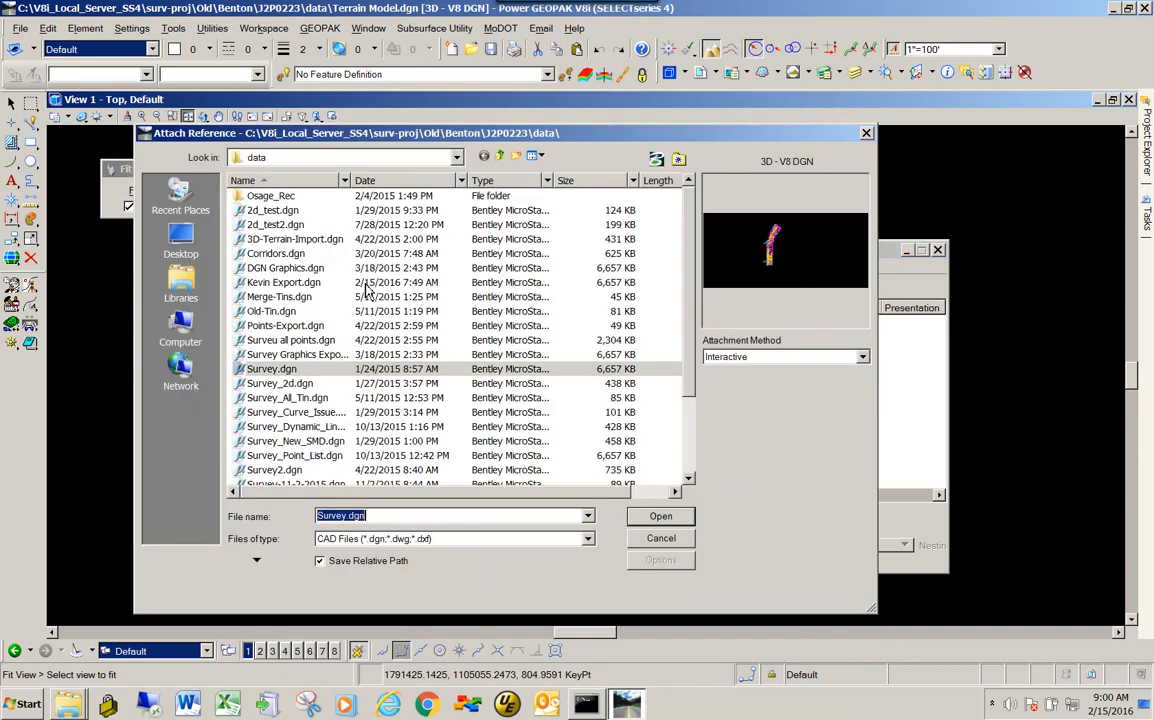
pyautogui.doubleClick(305, 373)
pyautogui.click(514, 610)
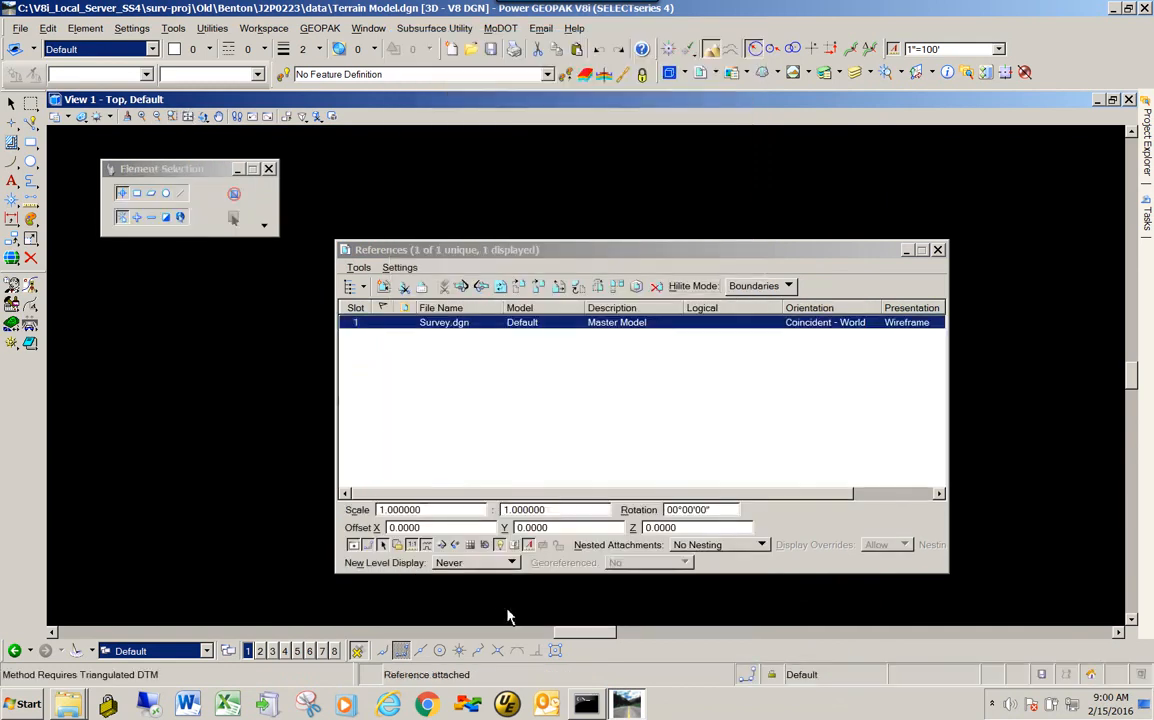
pyautogui.click(938, 250)
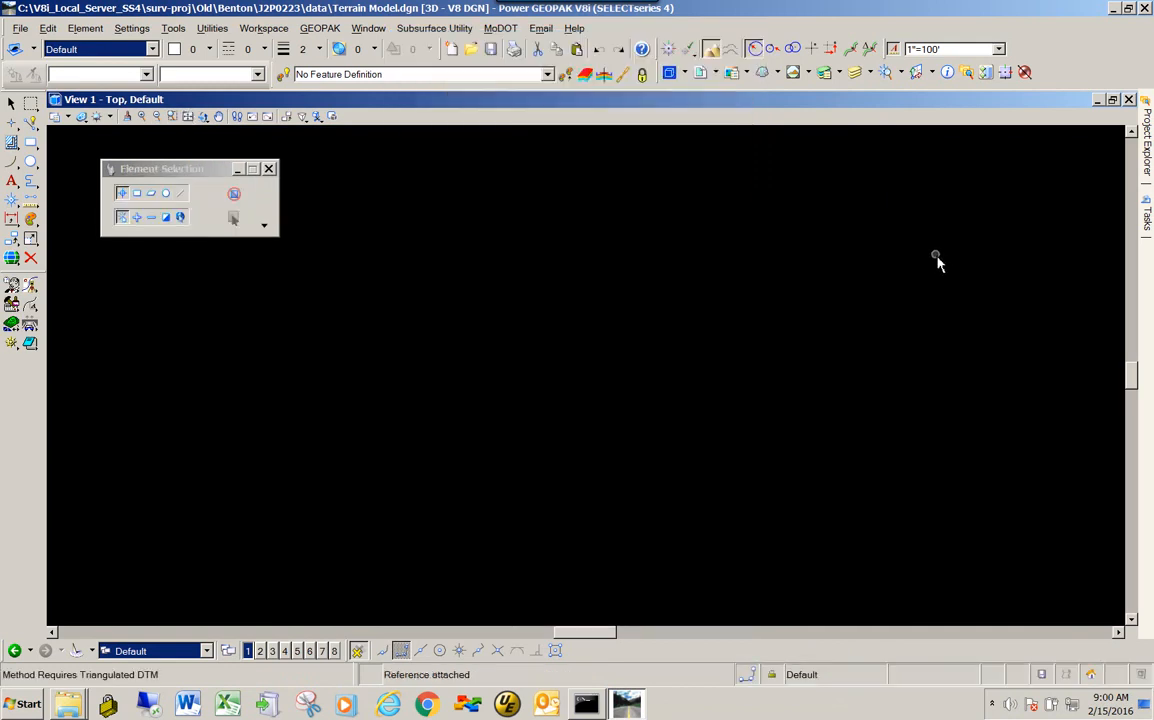
pyautogui.click(187, 116)
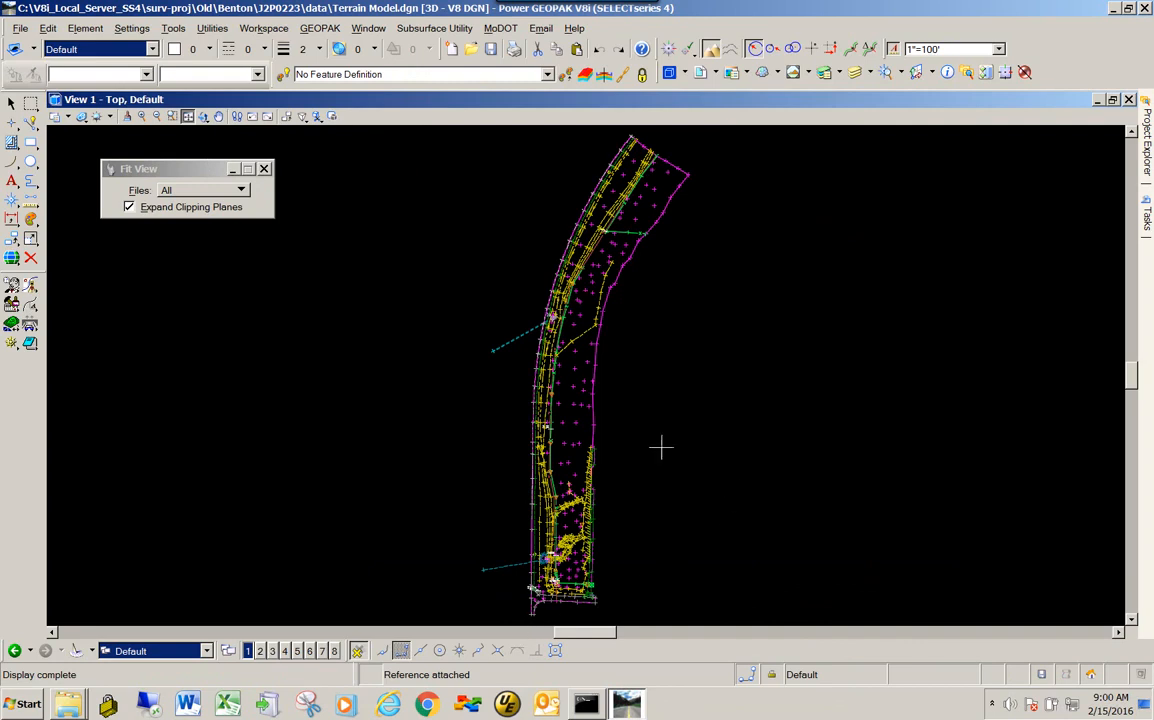
# - Paste the copied terrain model with its base point snapped to the southwest corner of the referenced survey boundary
pyautogui.scroll(-5, 690, 345)
pyautogui.scroll(2, 650, 414)
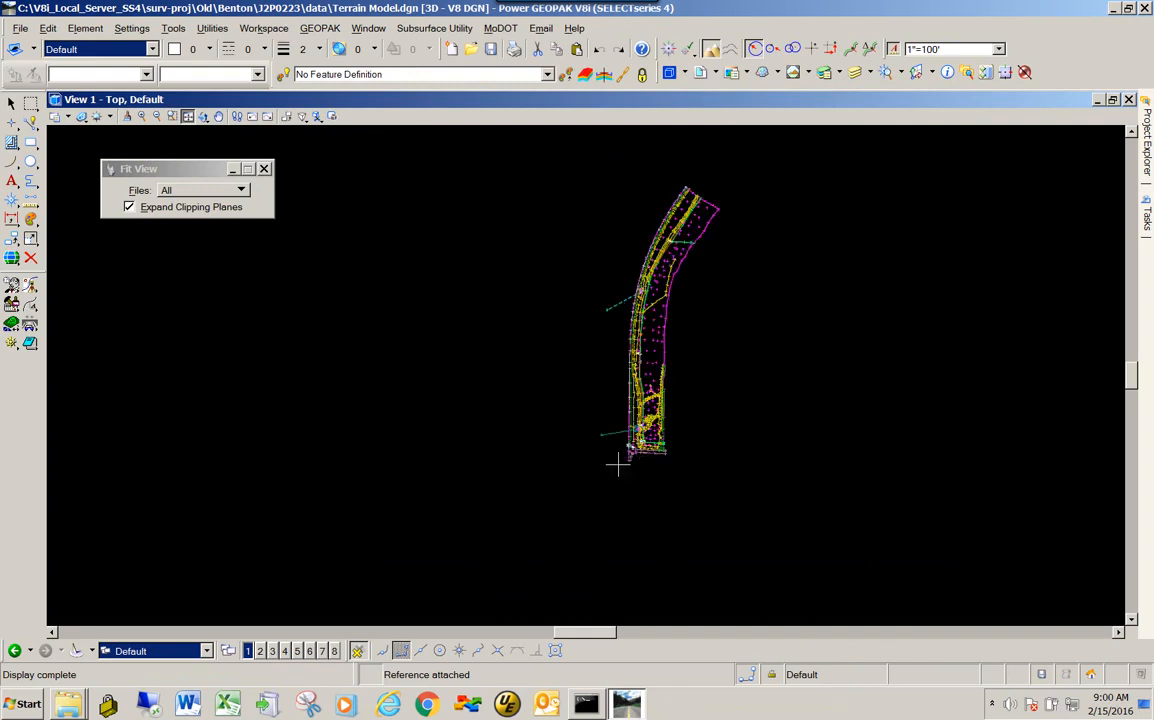
pyautogui.click(47, 28)
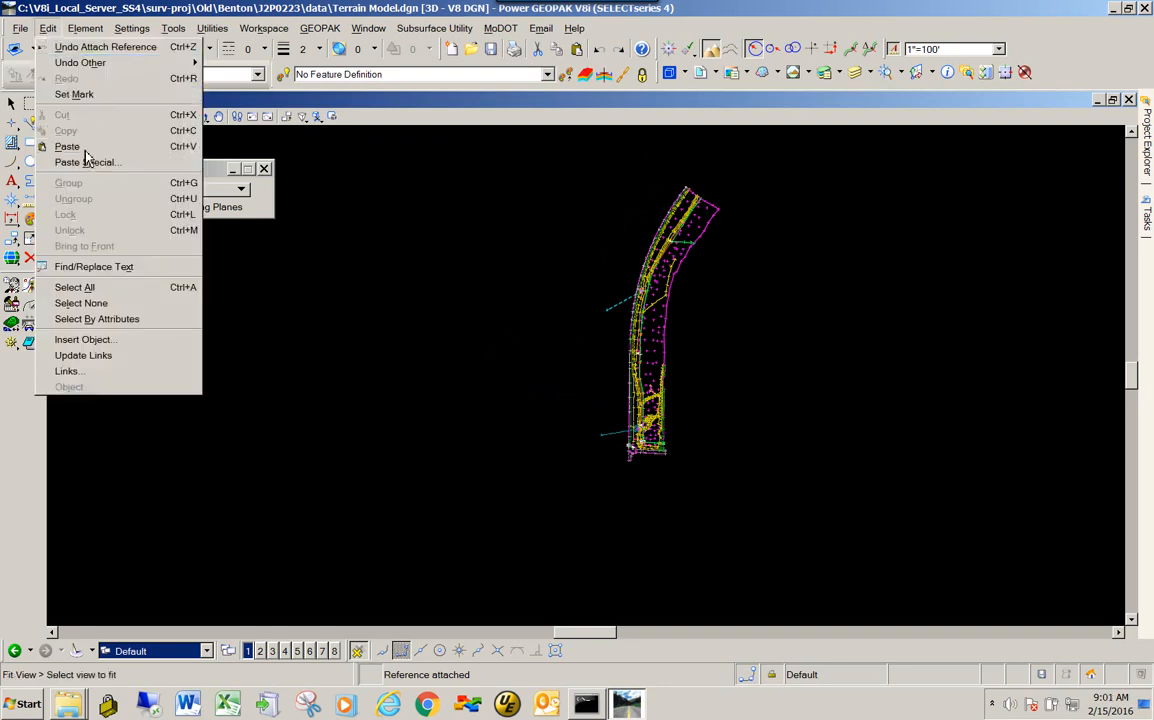
pyautogui.click(67, 146)
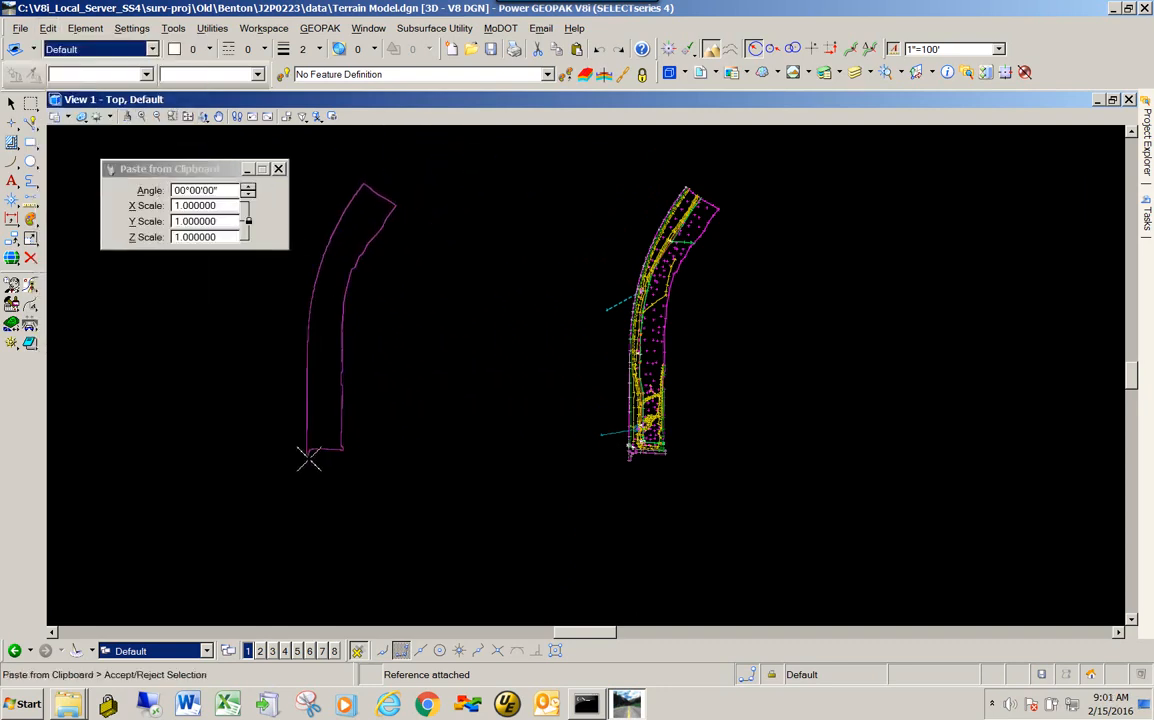
pyautogui.scroll(10, 586, 517)
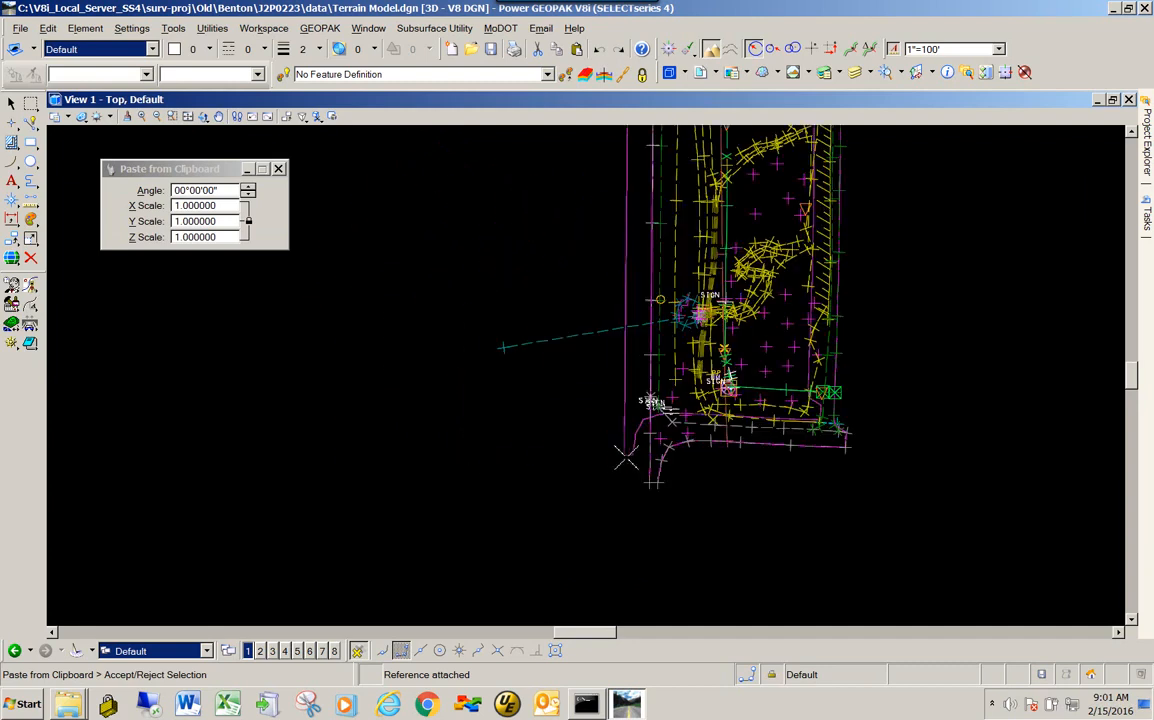
pyautogui.scroll(3, 586, 517)
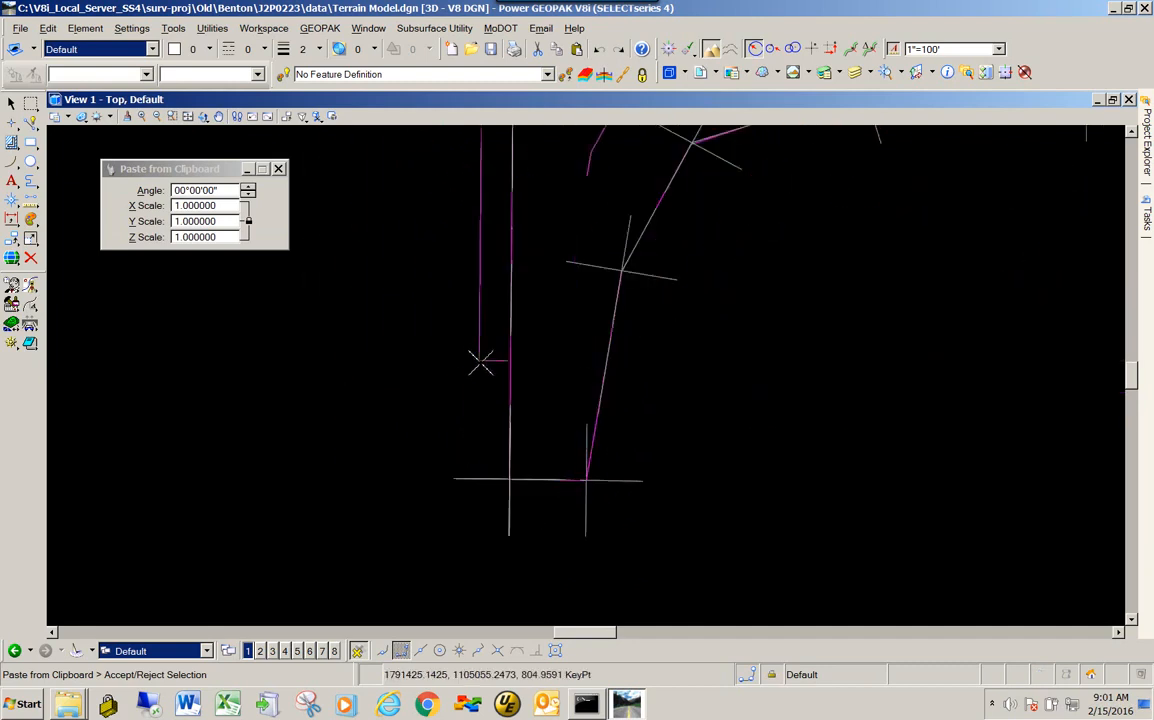
pyautogui.moveTo(510, 392)
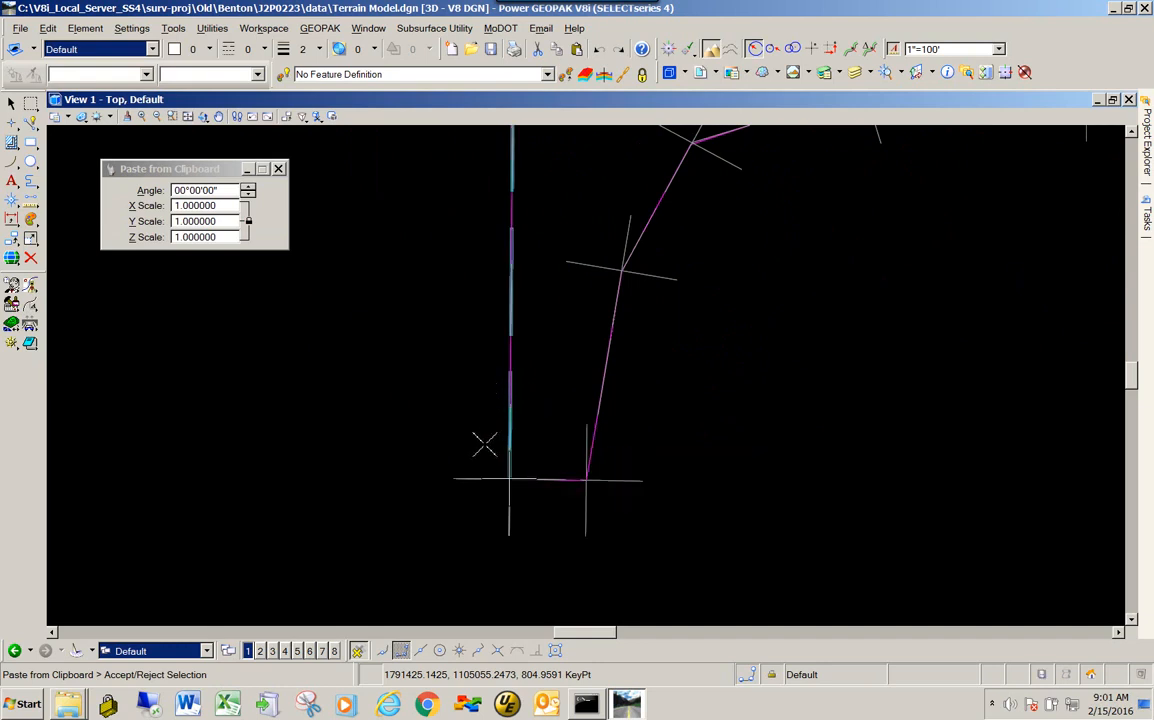
pyautogui.click(484, 444)
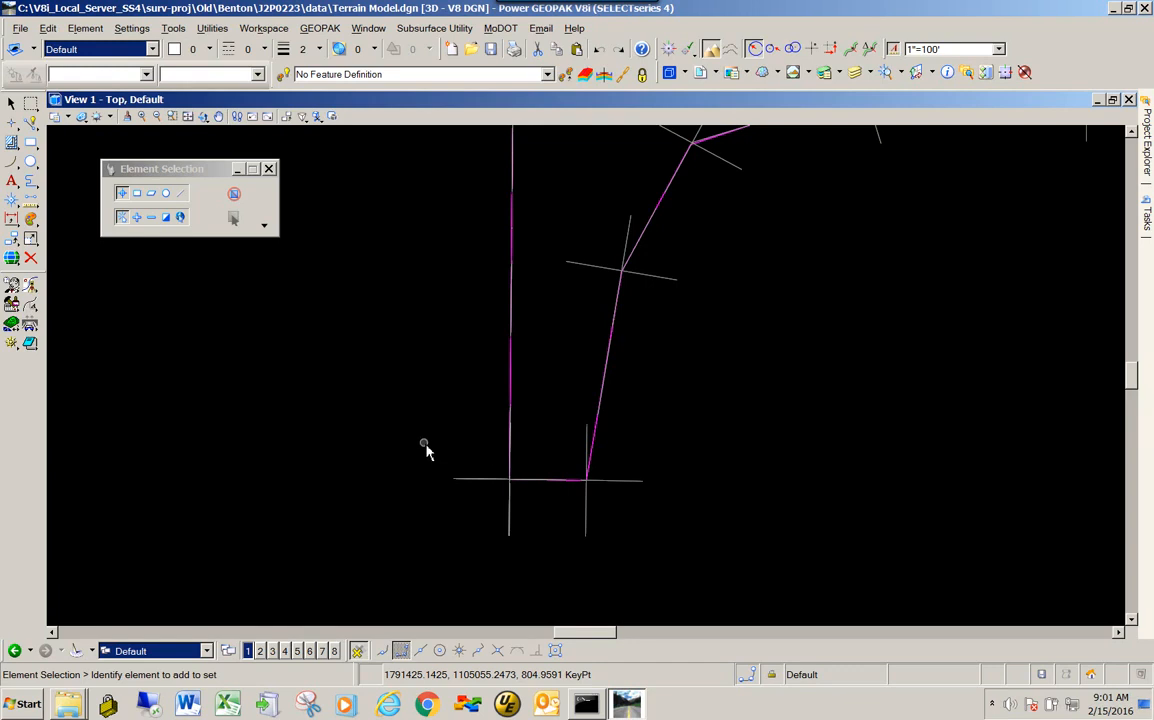
pyautogui.scroll(-6, 425, 447)
pyautogui.scroll(-2, 425, 447)
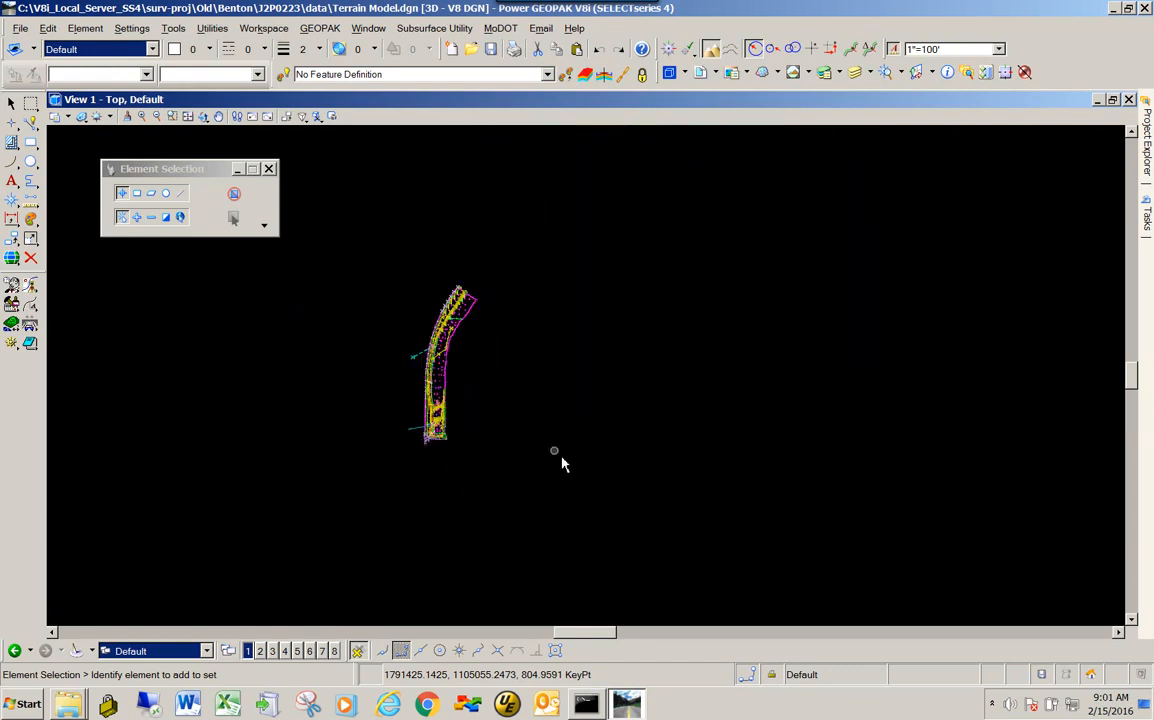
pyautogui.scroll(2, 446, 291)
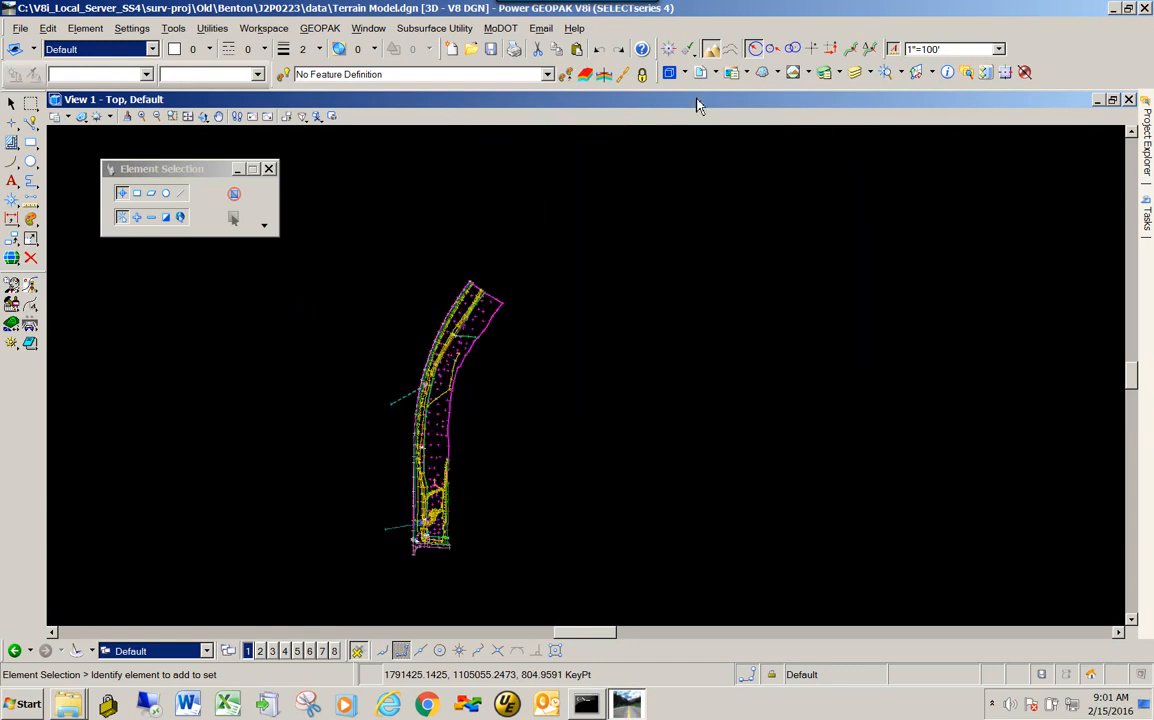
# - Turn off the display of the Survey.dgn reference and inspect the pasted terrain boundary on its own
pyautogui.click(701, 73)
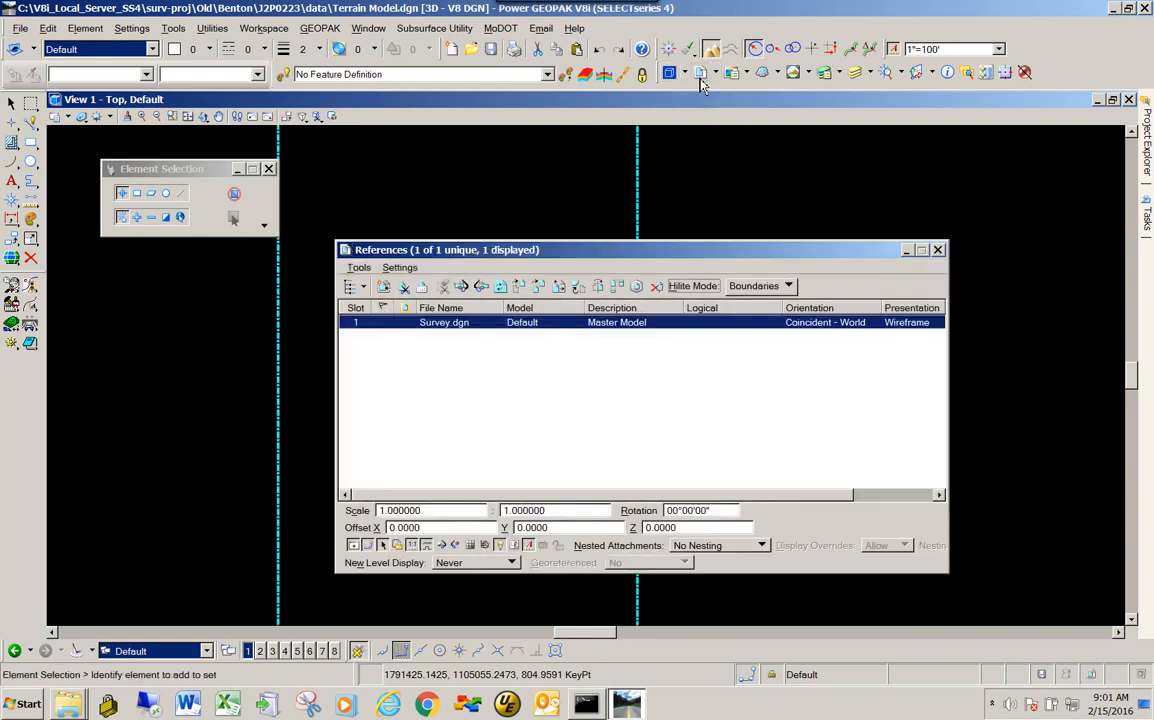
pyautogui.moveTo(948, 396); pyautogui.dragTo(1090, 402)
pyautogui.click(958, 325)
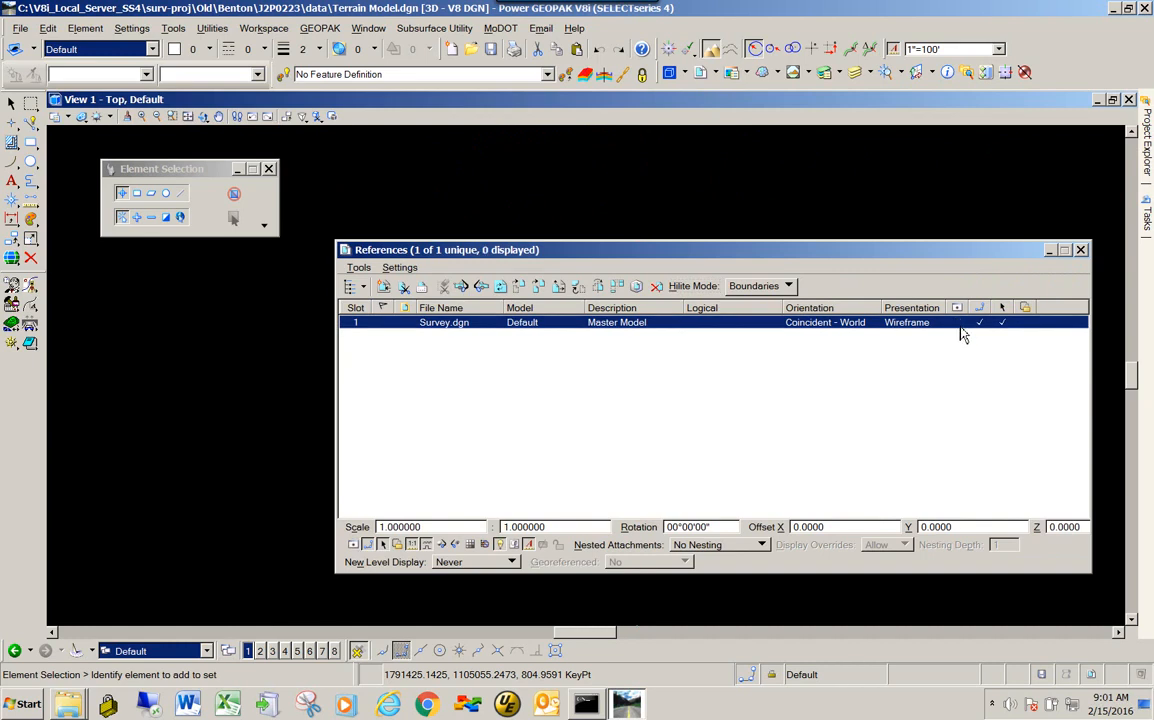
pyautogui.moveTo(1015, 253); pyautogui.dragTo(1043, 522)
pyautogui.scroll(-5, 580, 290)
pyautogui.scroll(5, 550, 318)
pyautogui.scroll(-3, 495, 385)
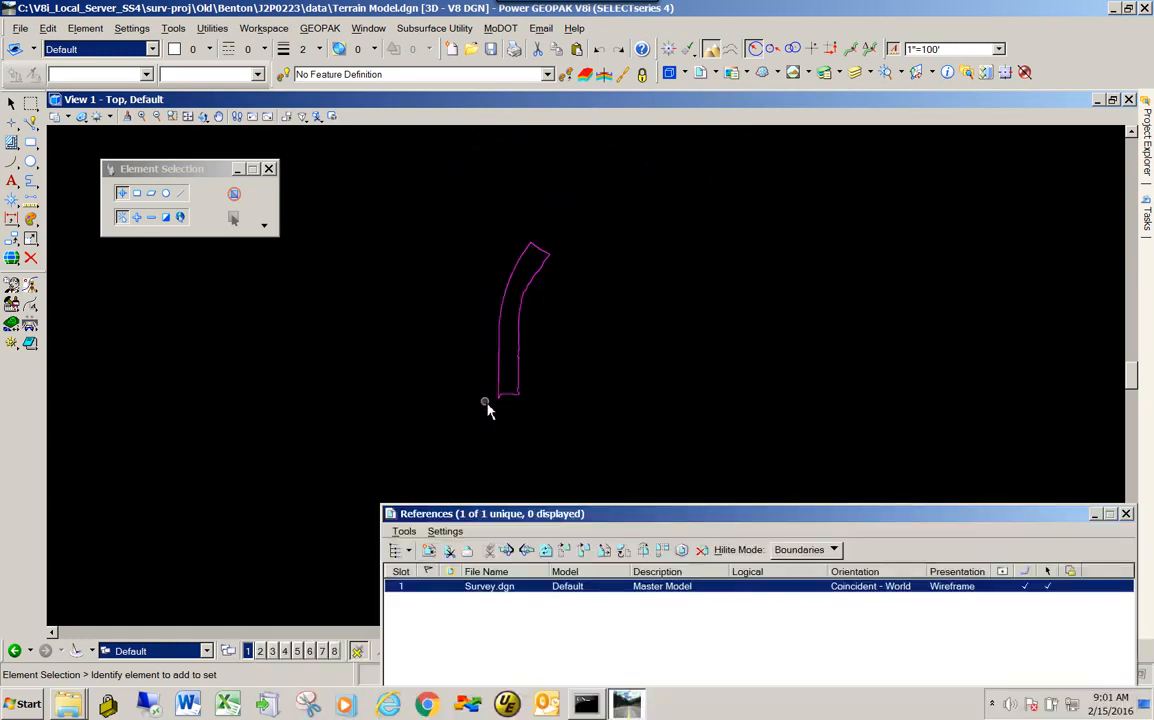
pyautogui.scroll(3, 530, 305)
# - Detach the Survey.dgn reference from Terrain Model.dgn and close the reference list
pyautogui.moveTo(712, 514); pyautogui.dragTo(632, 527)
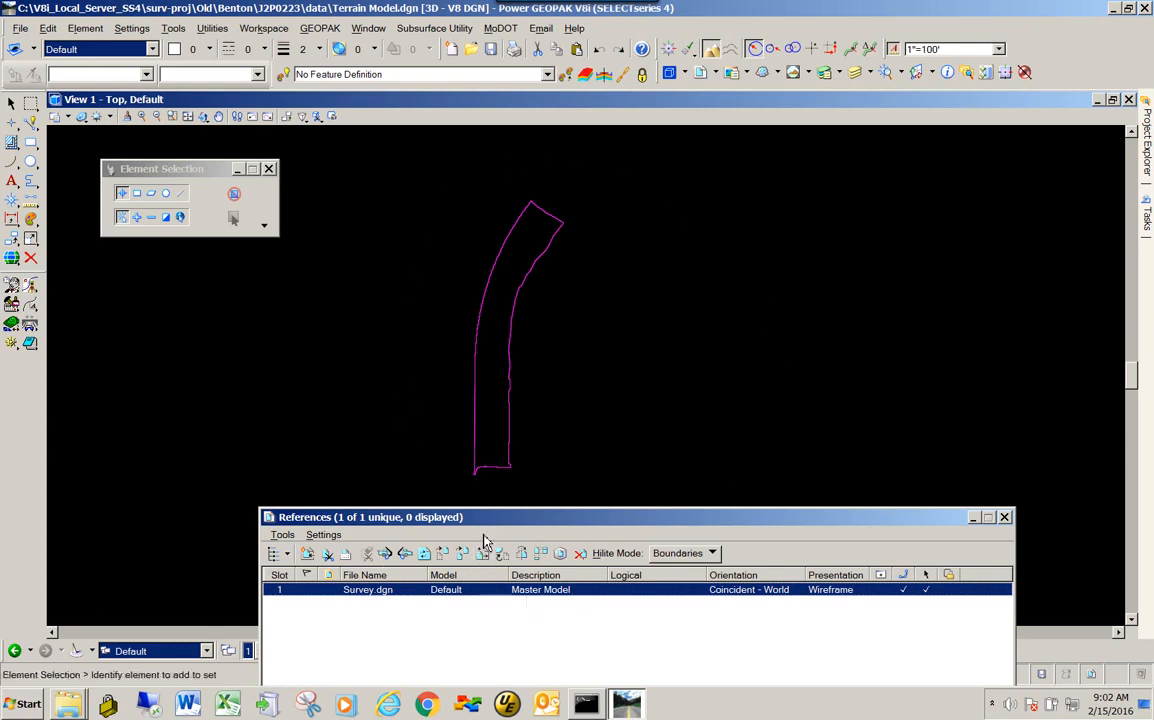
pyautogui.moveTo(587, 518)
pyautogui.mouseDown()
pyautogui.moveTo(592, 355)
pyautogui.moveTo(567, 392)
pyautogui.moveTo(575, 507)
pyautogui.mouseUp()
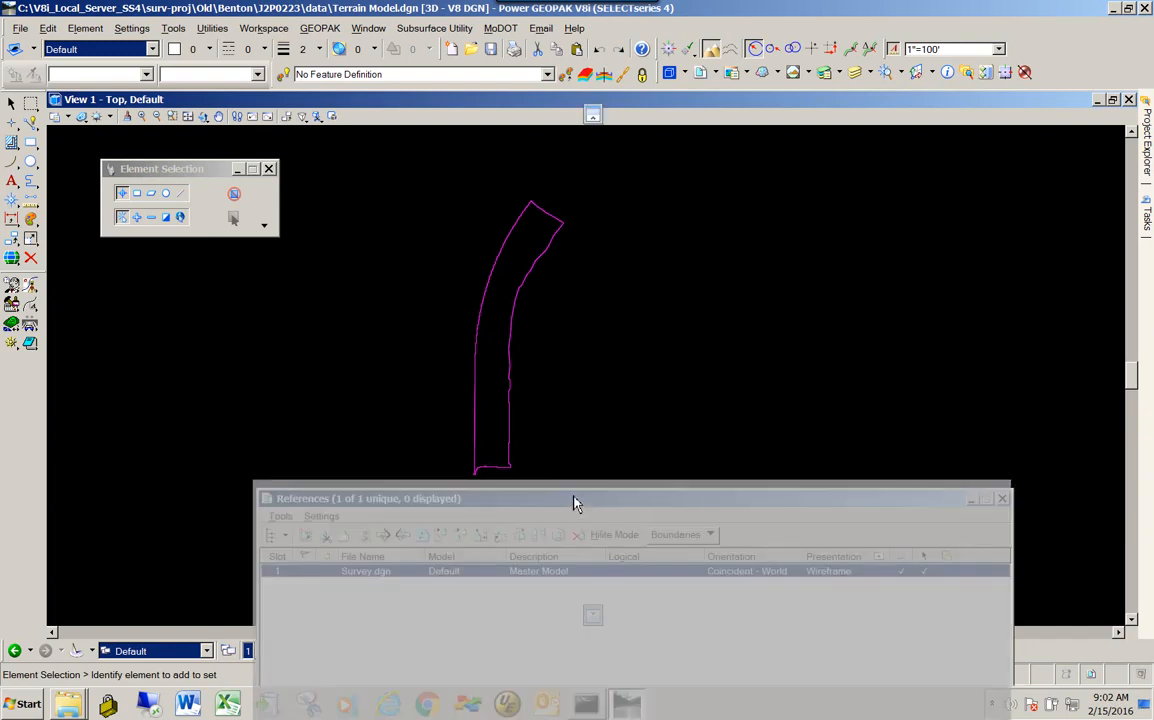
pyautogui.moveTo(573, 497); pyautogui.dragTo(582, 306)
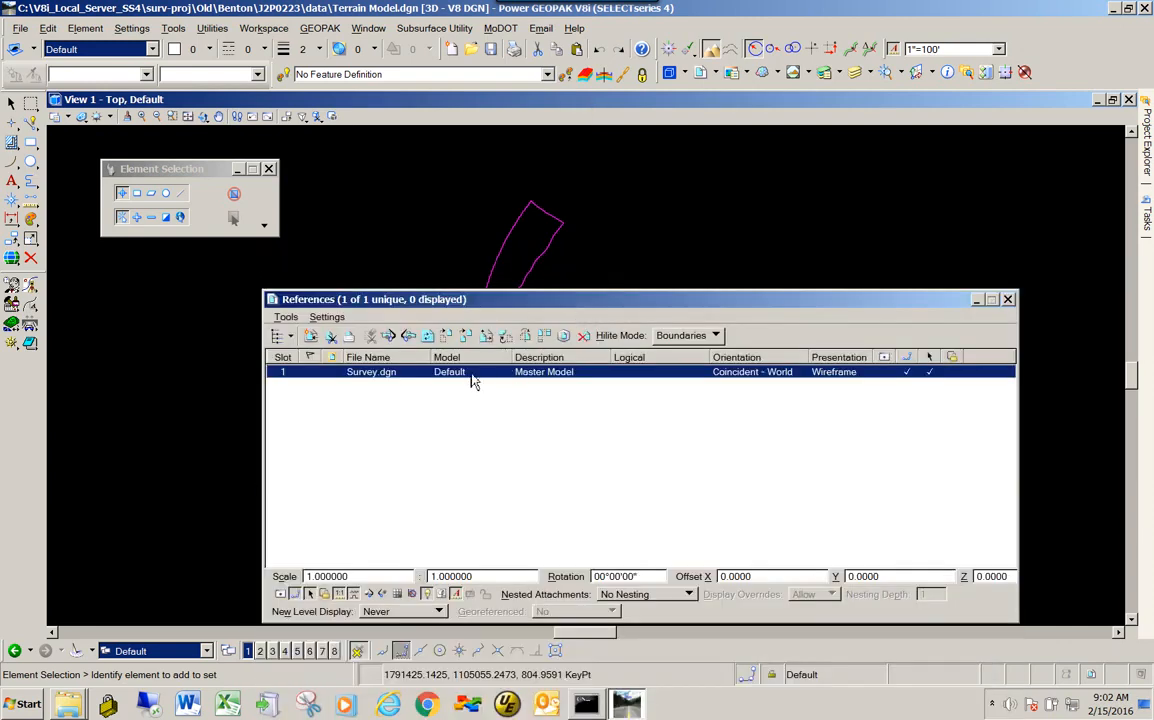
pyautogui.rightClick(357, 379)
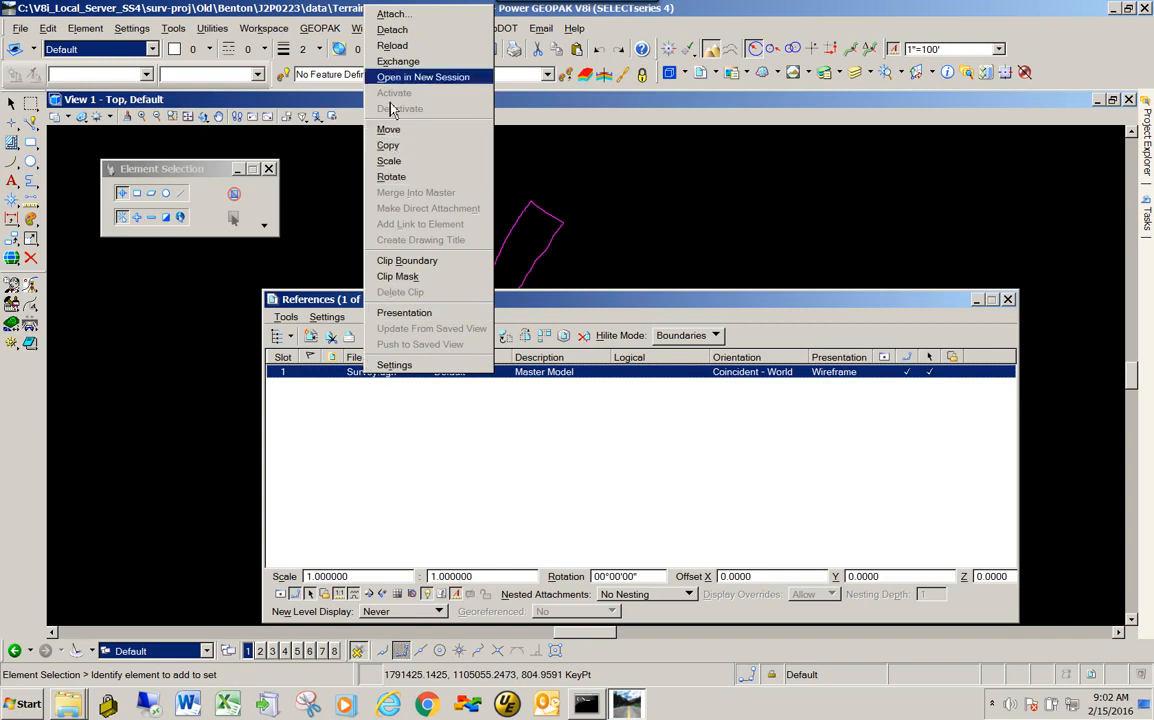
pyautogui.click(392, 30)
pyautogui.click(509, 301)
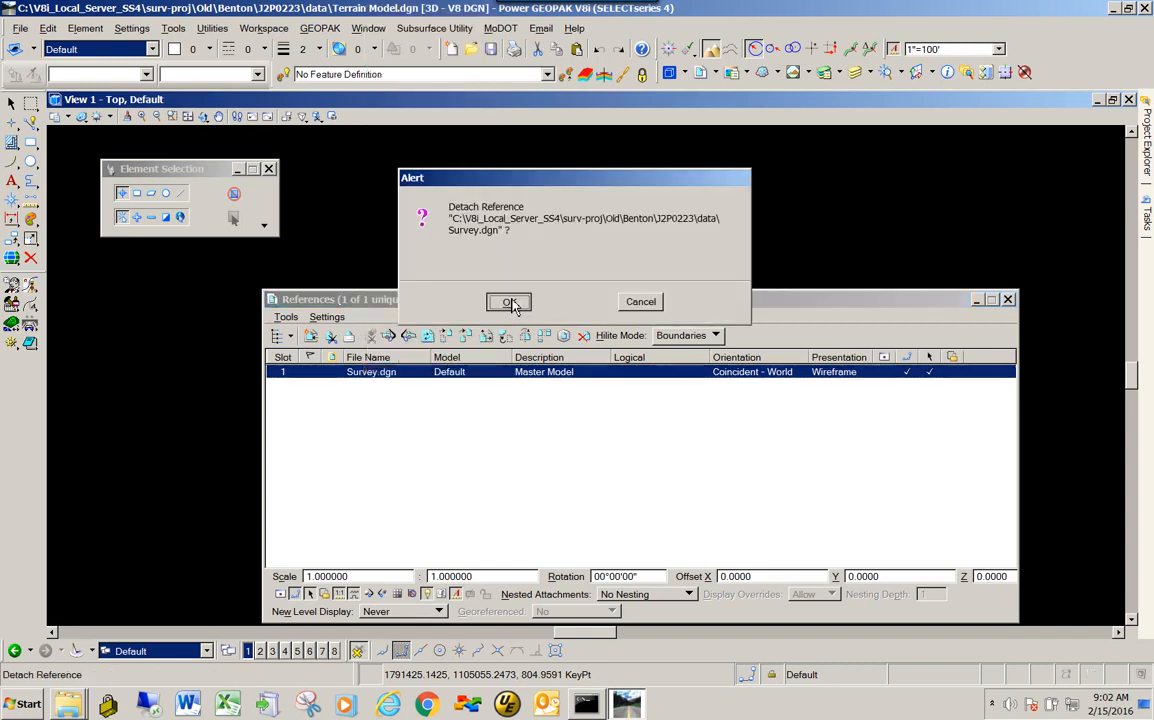
pyautogui.moveTo(510, 301); pyautogui.dragTo(825, 418)
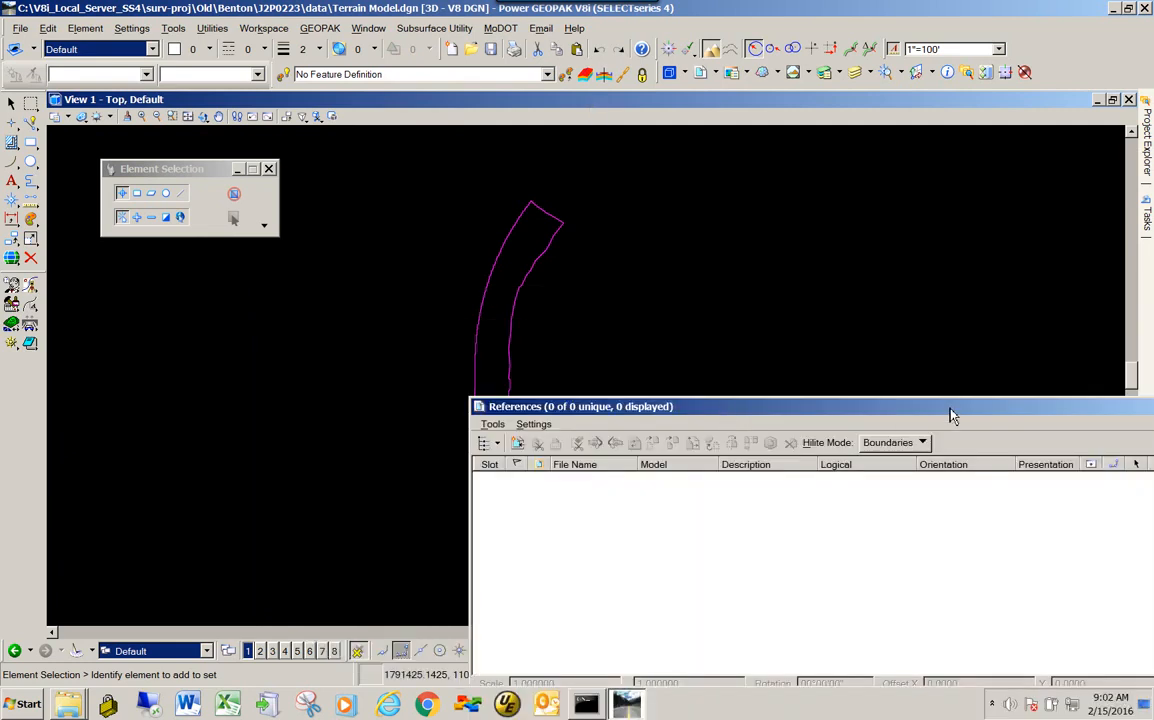
pyautogui.moveTo(953, 420); pyautogui.dragTo(608, 416)
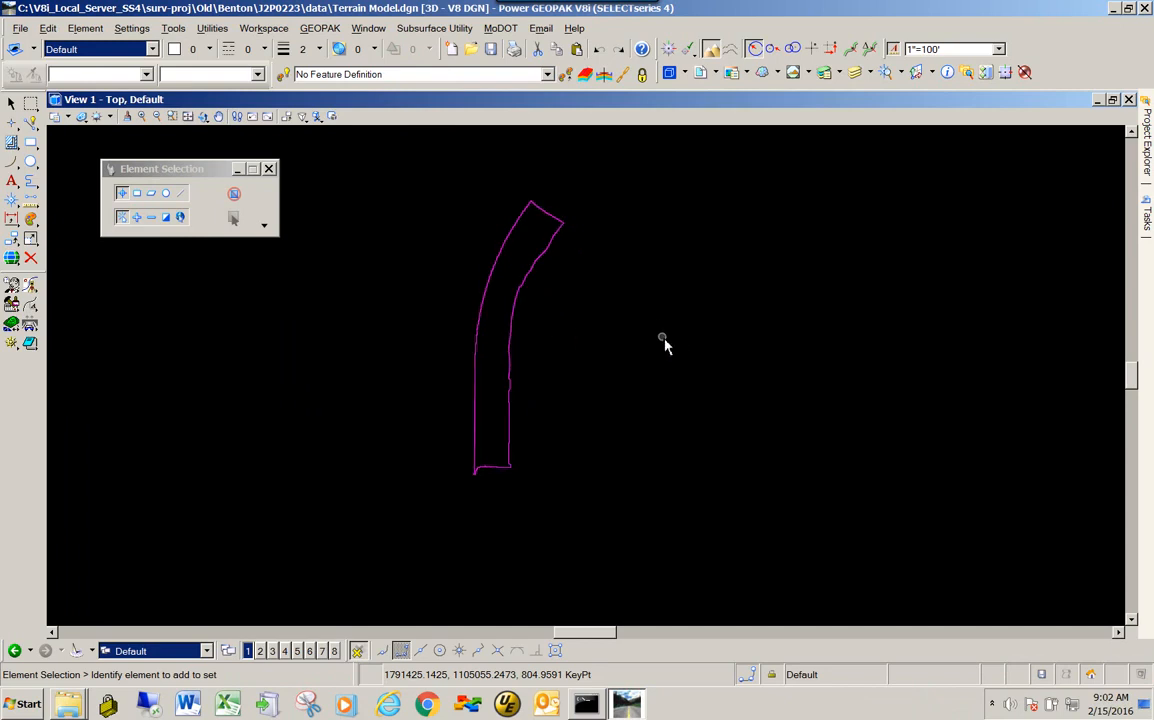
# - Select the pasted terrain model by its boundary to check its available properties, then clear the selection
pyautogui.click(512, 344)
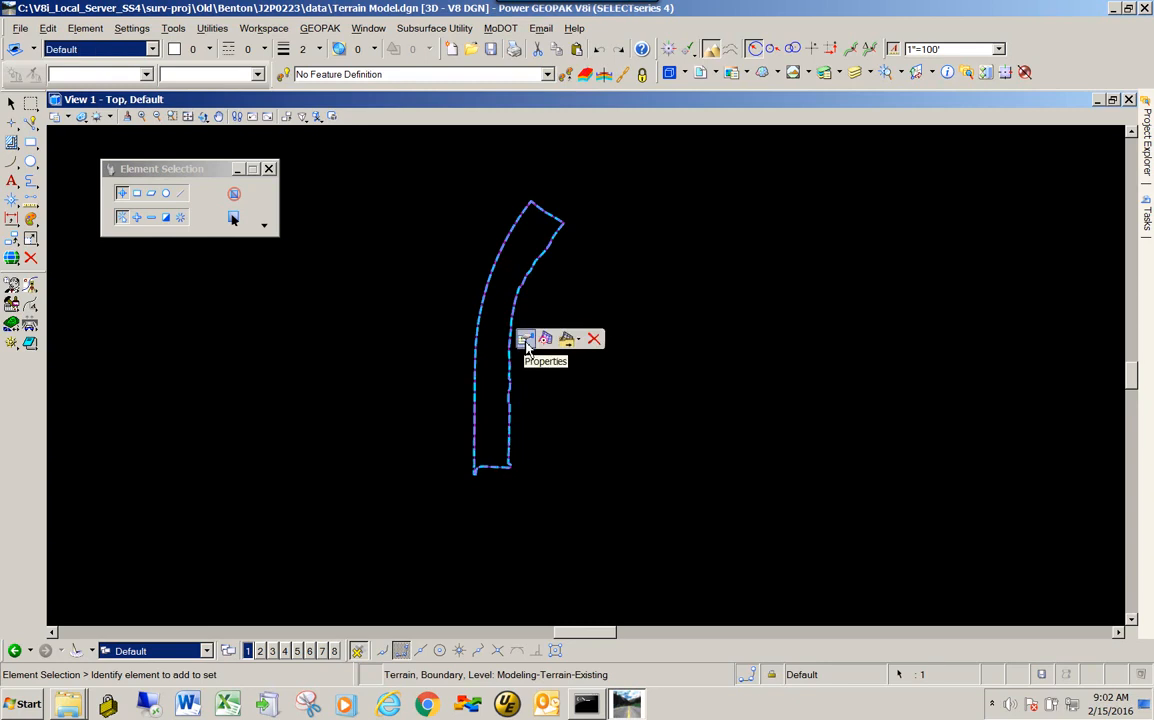
pyautogui.moveTo(526, 346)
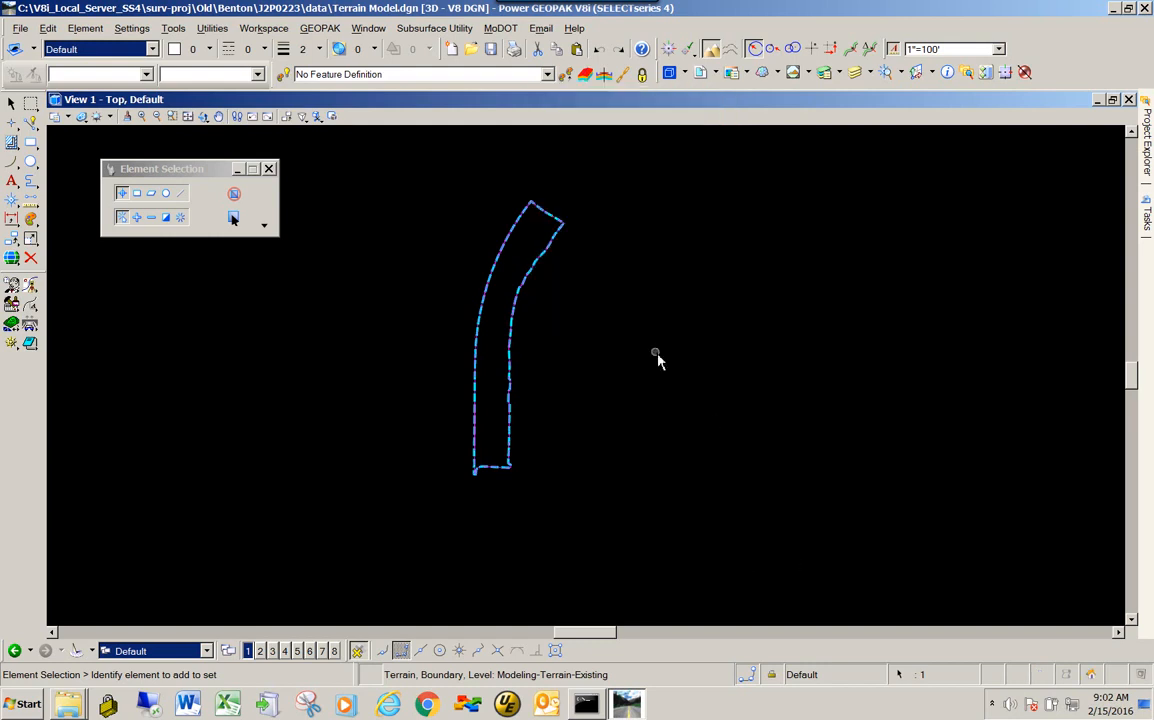
pyautogui.click(629, 362)
pyautogui.moveTo(515, 355)
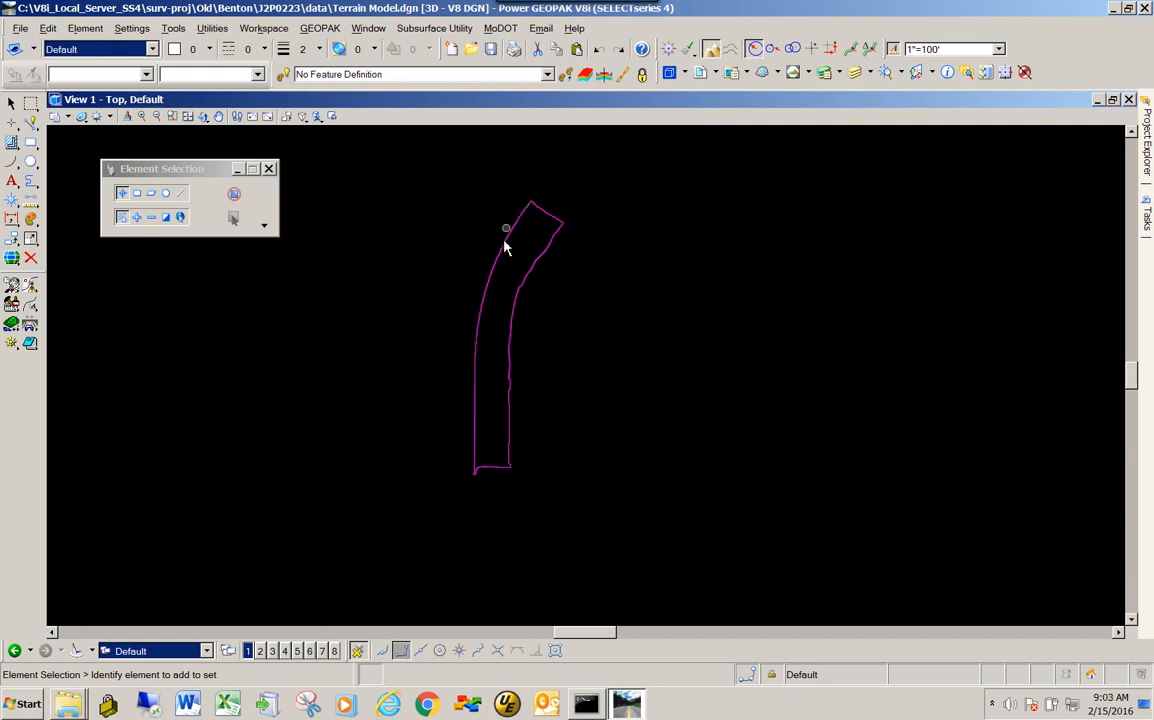
# - Start the Set Feature Definition command from the General Geometry civil tools and set the feature type to Surface
pyautogui.moveTo(1147, 220)
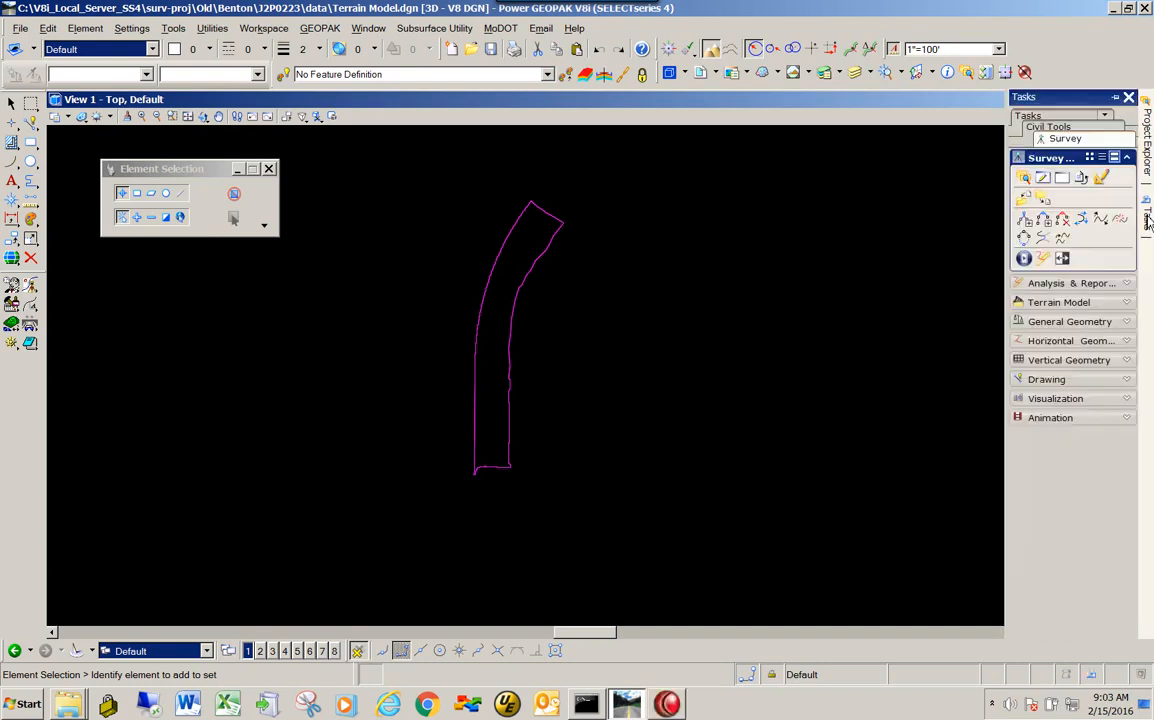
pyautogui.click(1070, 128)
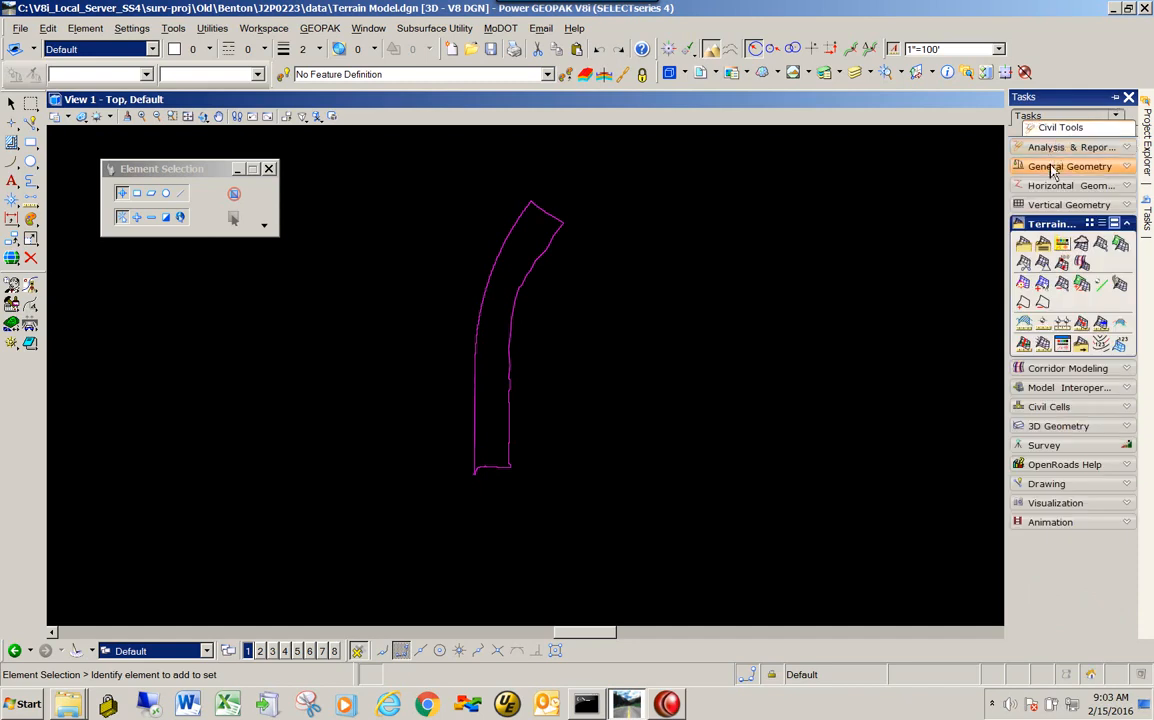
pyautogui.click(1052, 167)
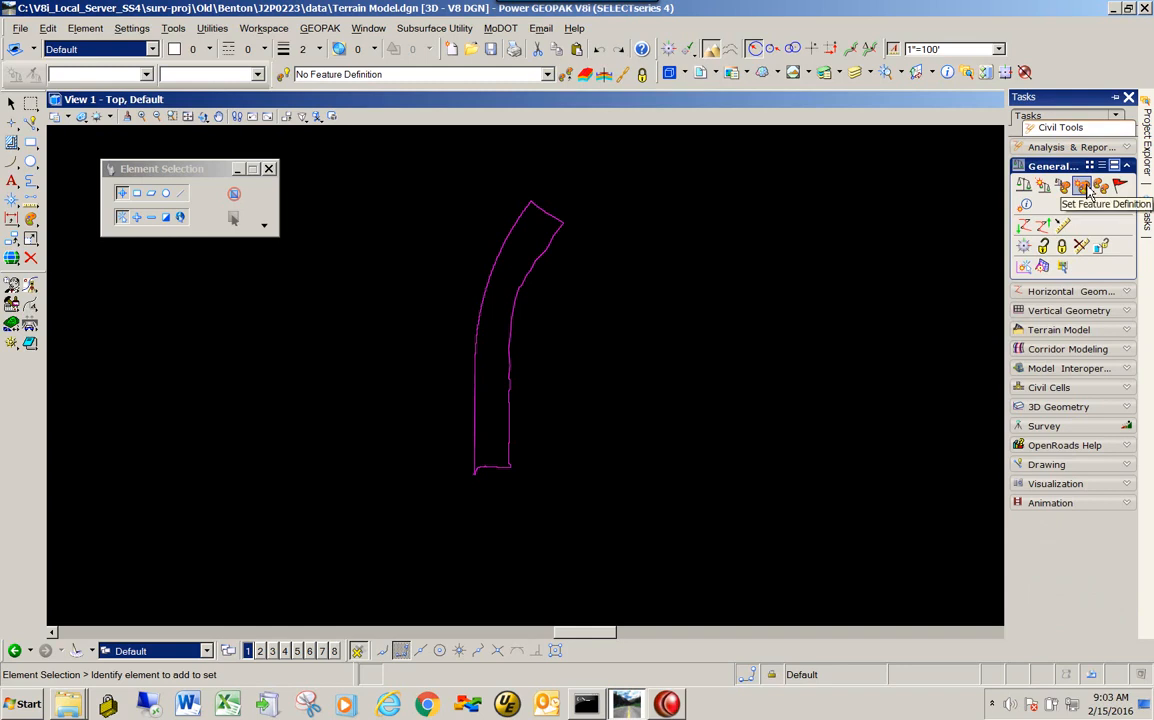
pyautogui.click(1081, 187)
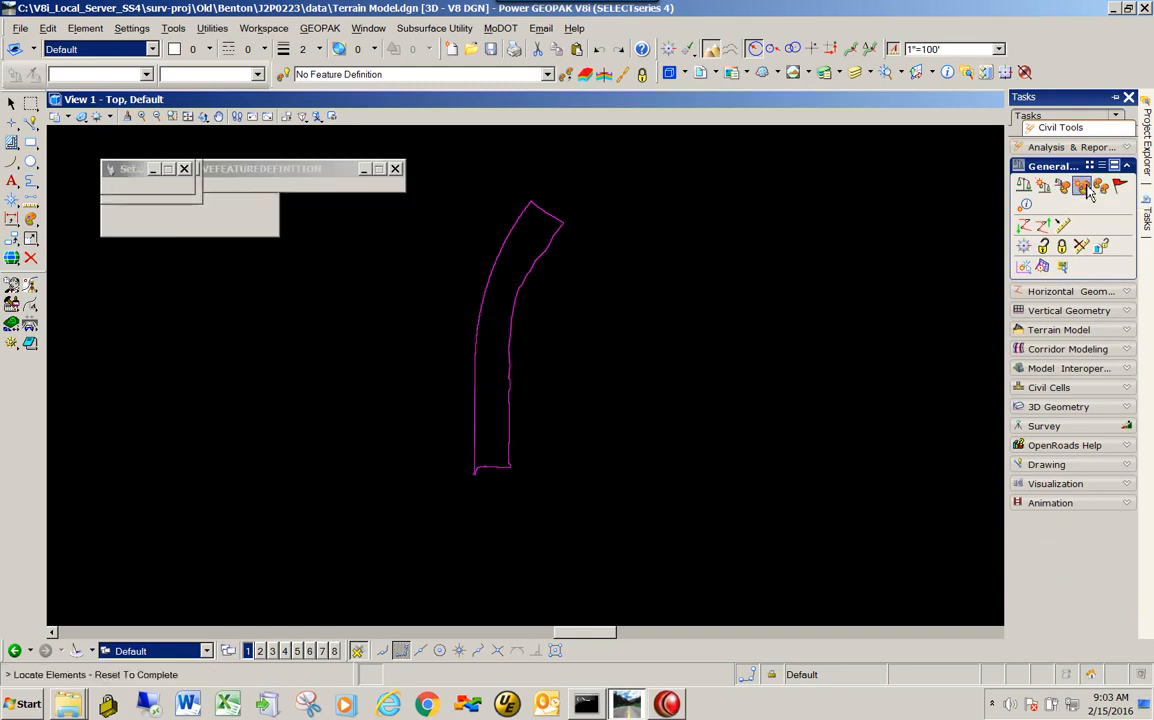
pyautogui.moveTo(225, 170); pyautogui.dragTo(266, 198)
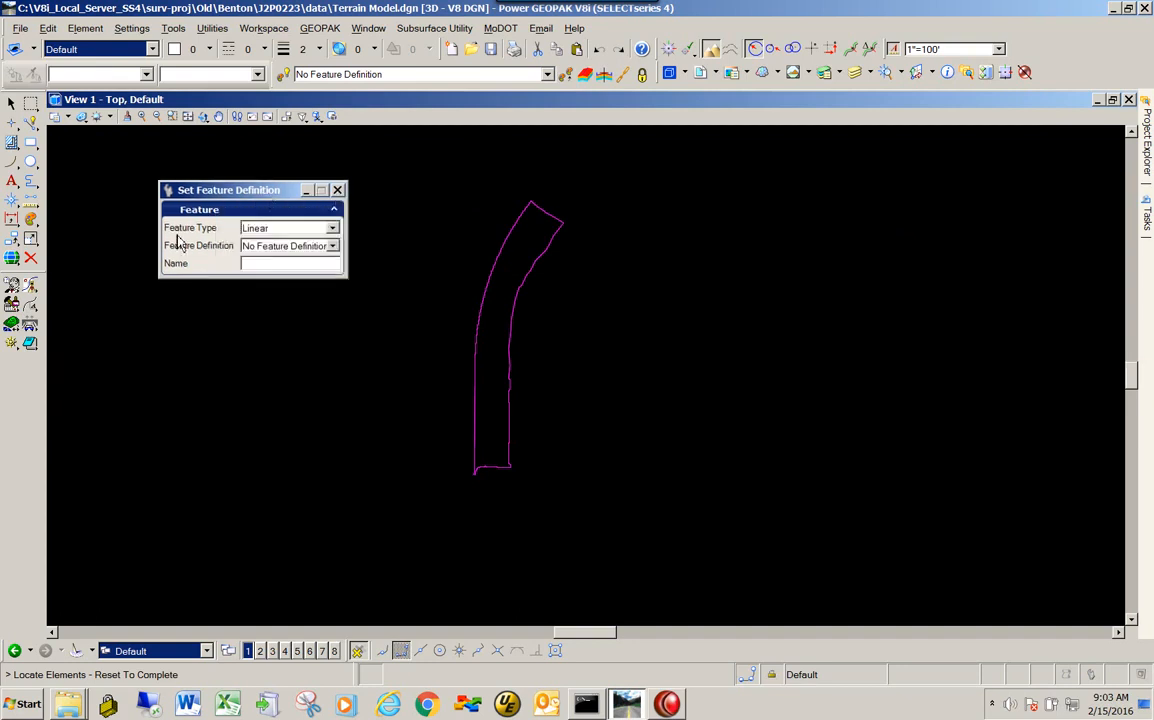
pyautogui.click(332, 228)
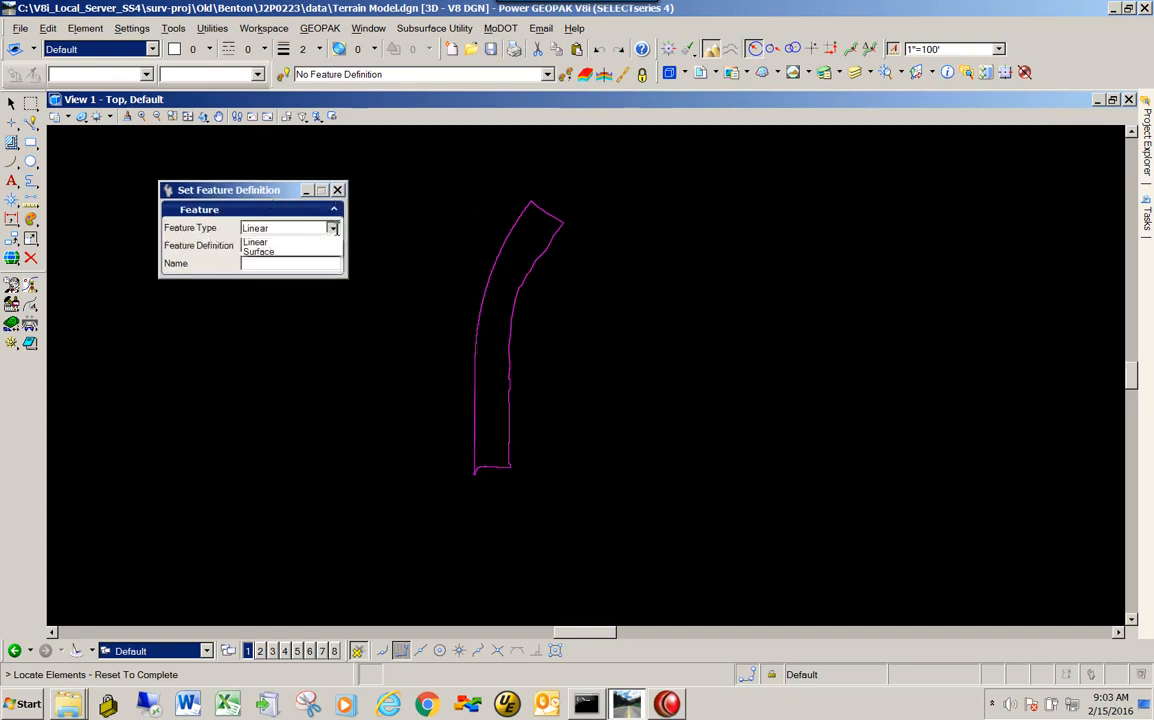
pyautogui.click(267, 252)
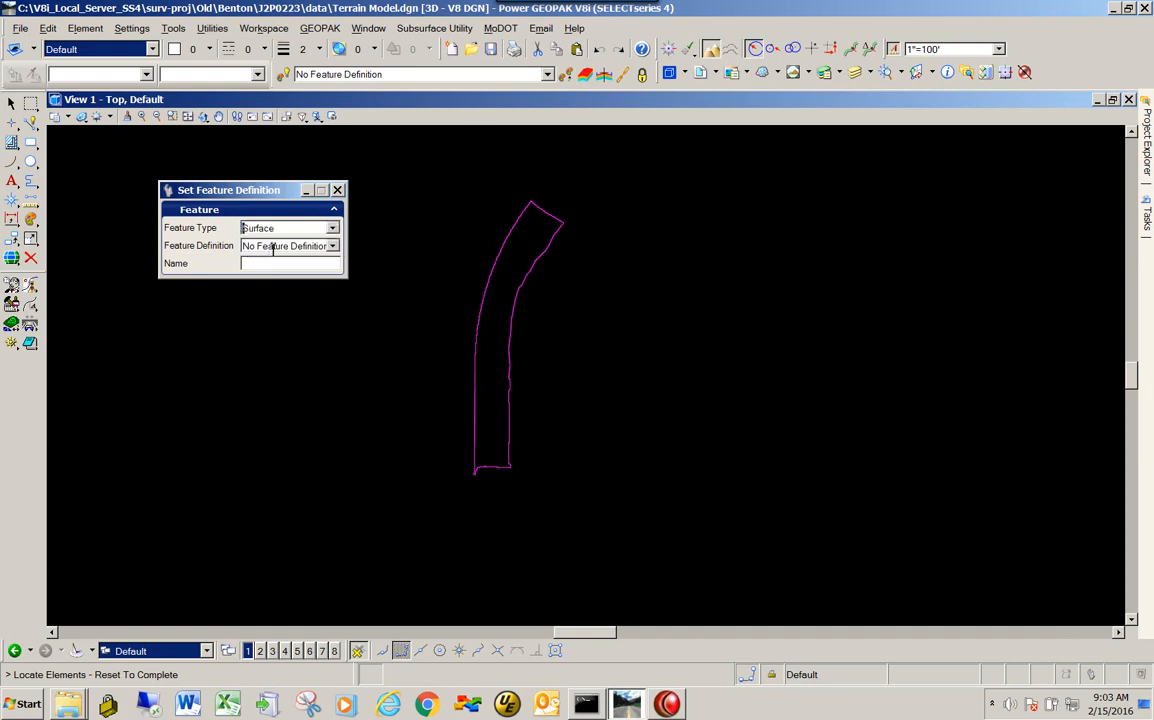
# - Assign the Existing Boundary feature definition from the Terrain Display group to the terrain model
pyautogui.click(336, 249)
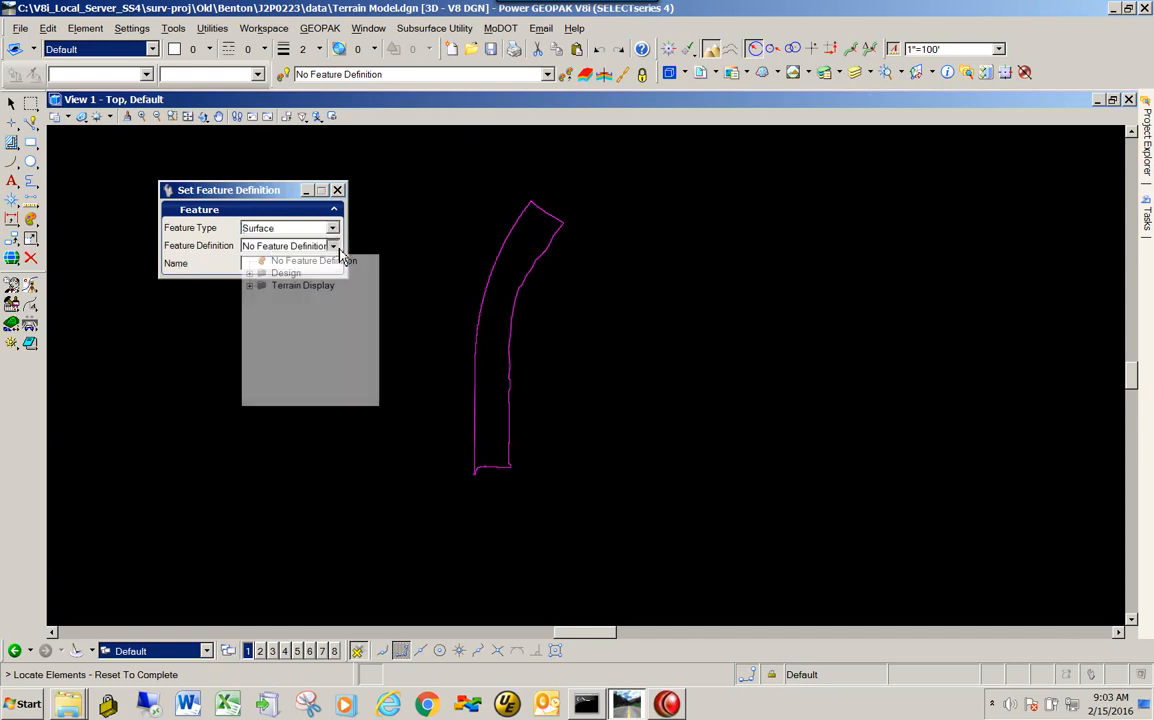
pyautogui.click(251, 287)
pyautogui.scroll(-1, 376, 314)
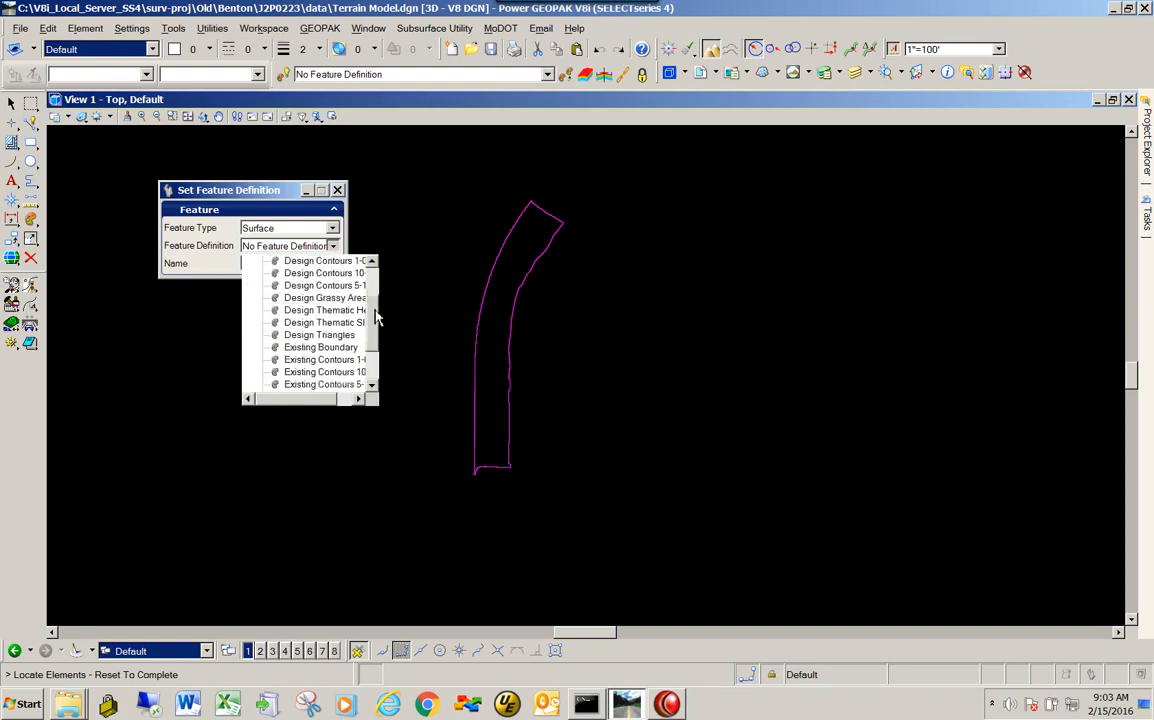
pyautogui.moveTo(376, 319); pyautogui.dragTo(380, 331)
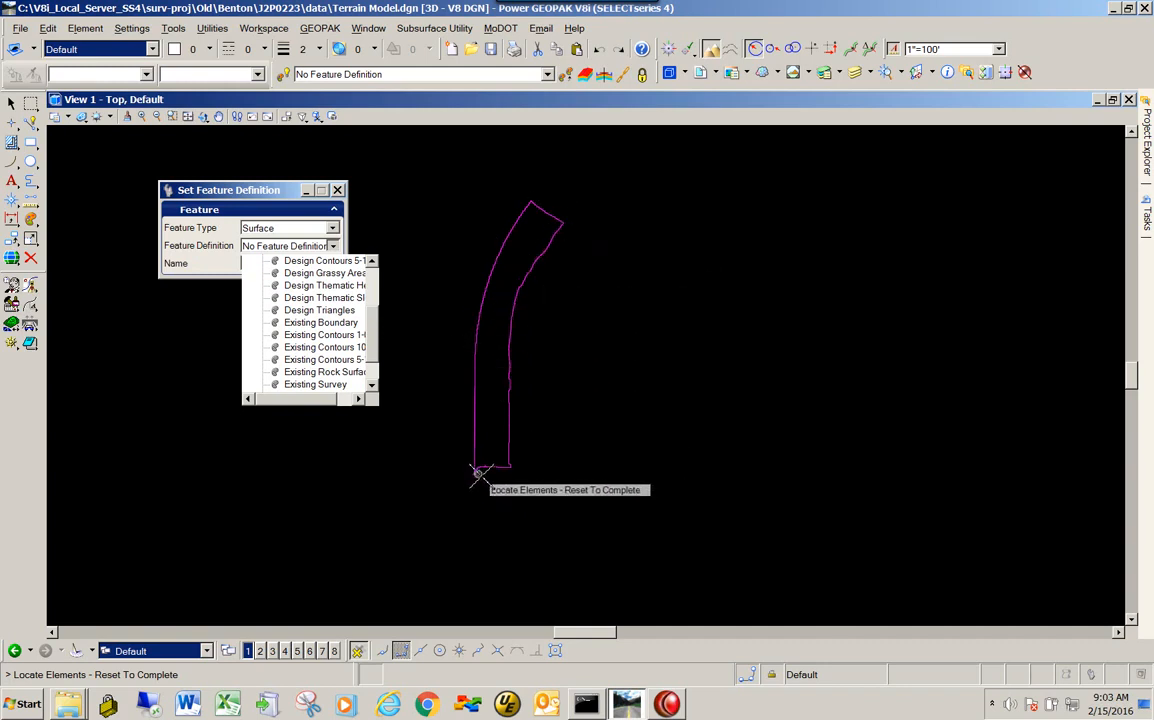
pyautogui.click(333, 322)
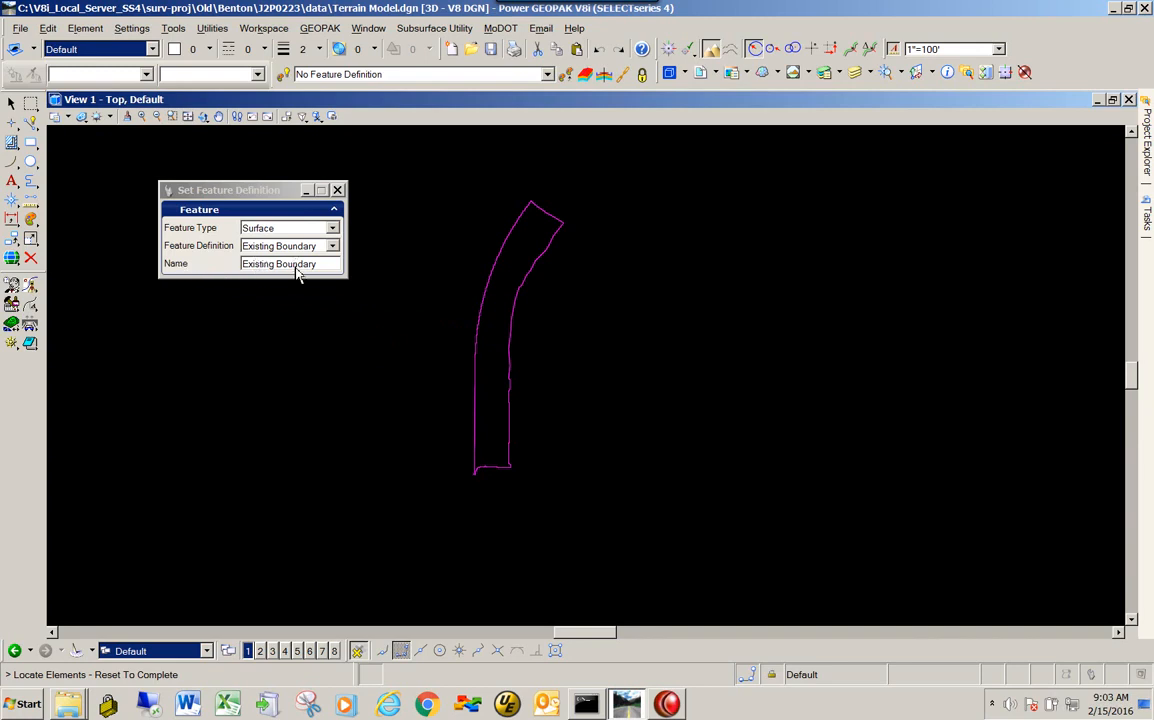
pyautogui.click(509, 332)
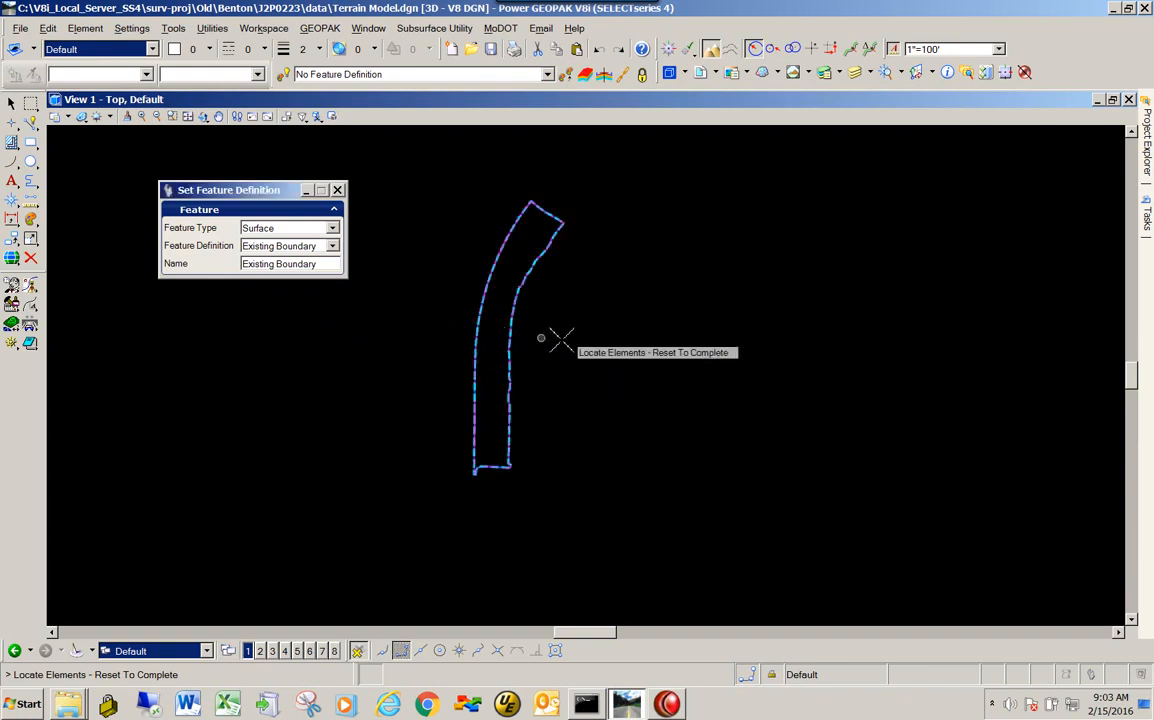
pyautogui.rightClick(627, 298)
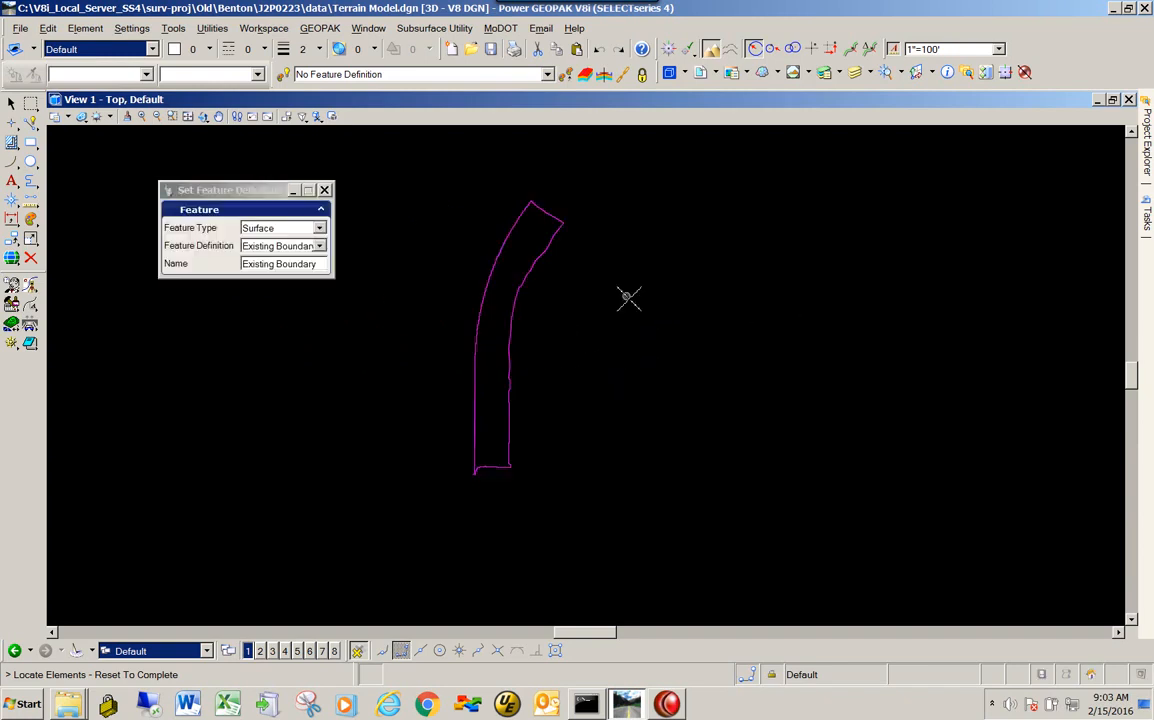
# - Turn on the triangle display for the Existing Boundary terrain model and examine the triangulation up close
pyautogui.click(508, 350)
pyautogui.moveTo(524, 337)
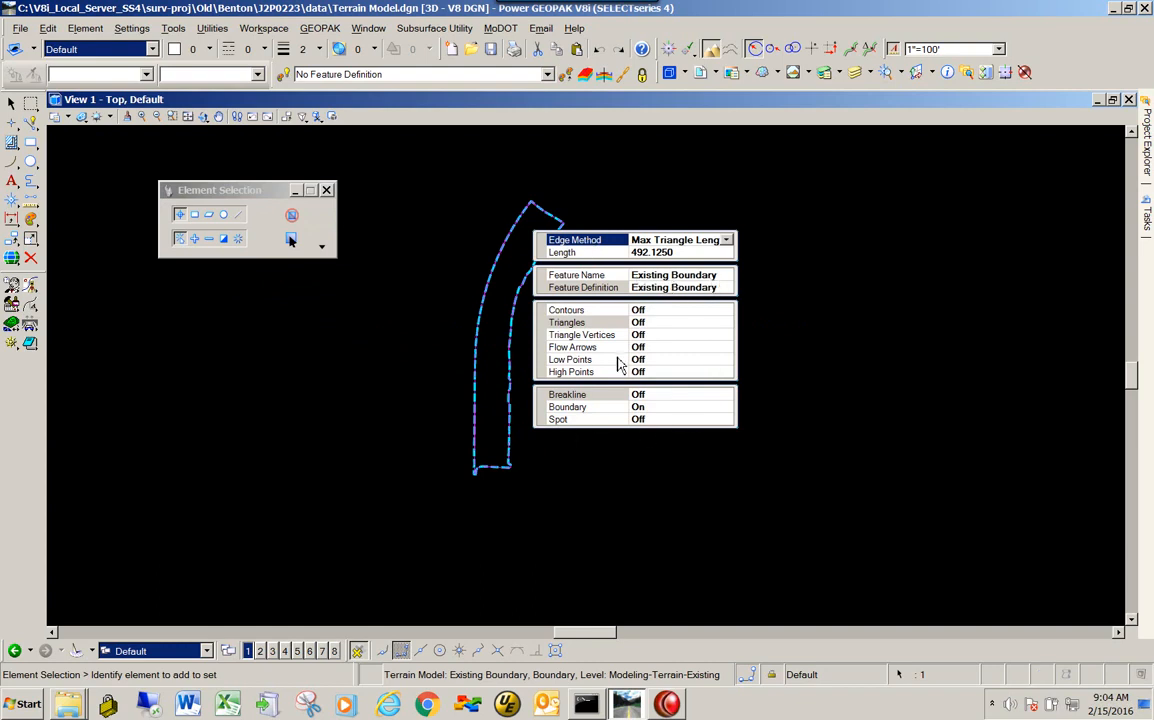
pyautogui.doubleClick(600, 325)
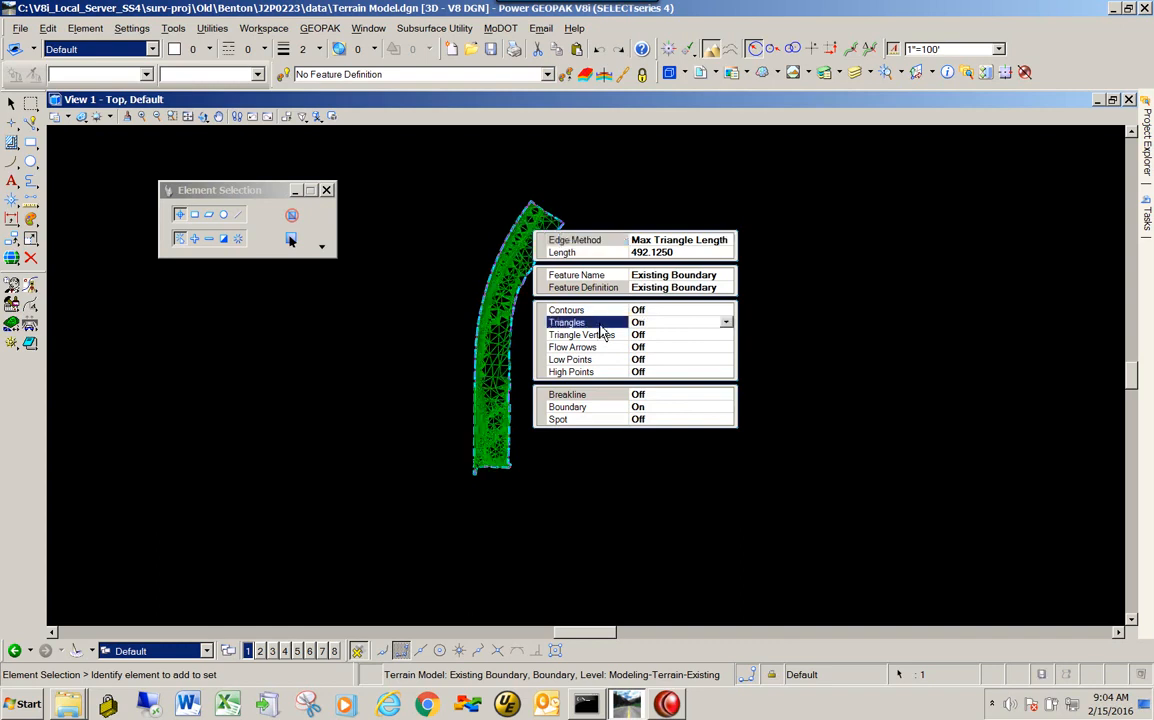
pyautogui.scroll(3, 503, 322)
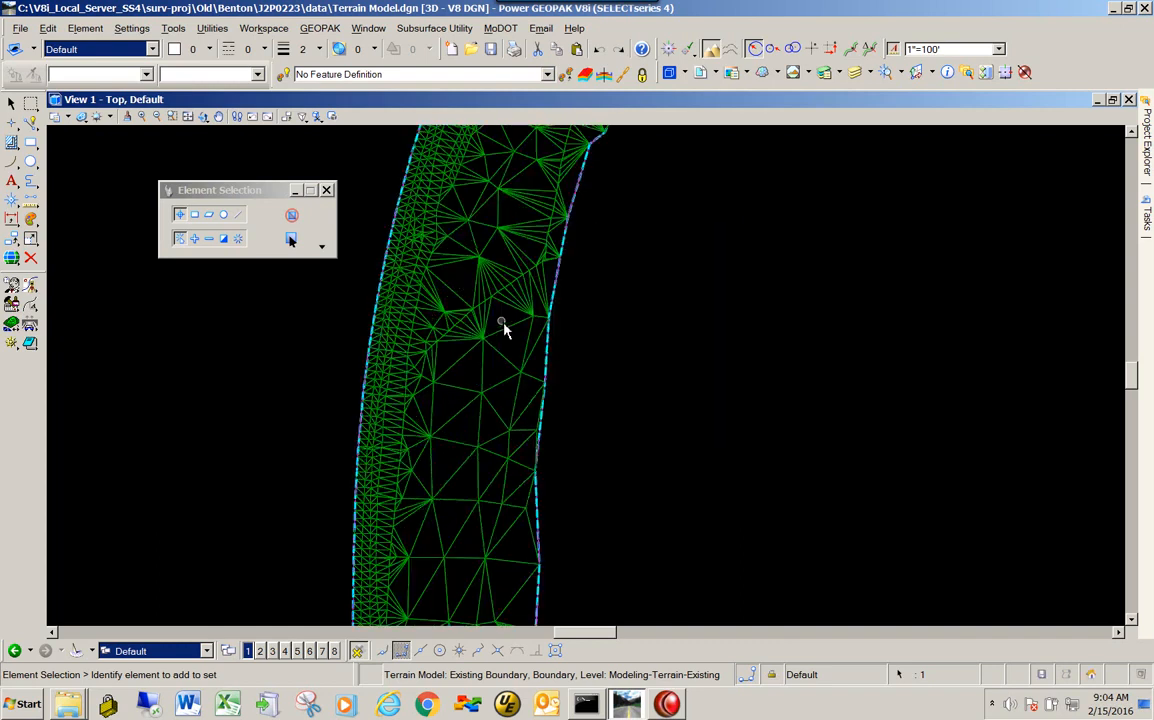